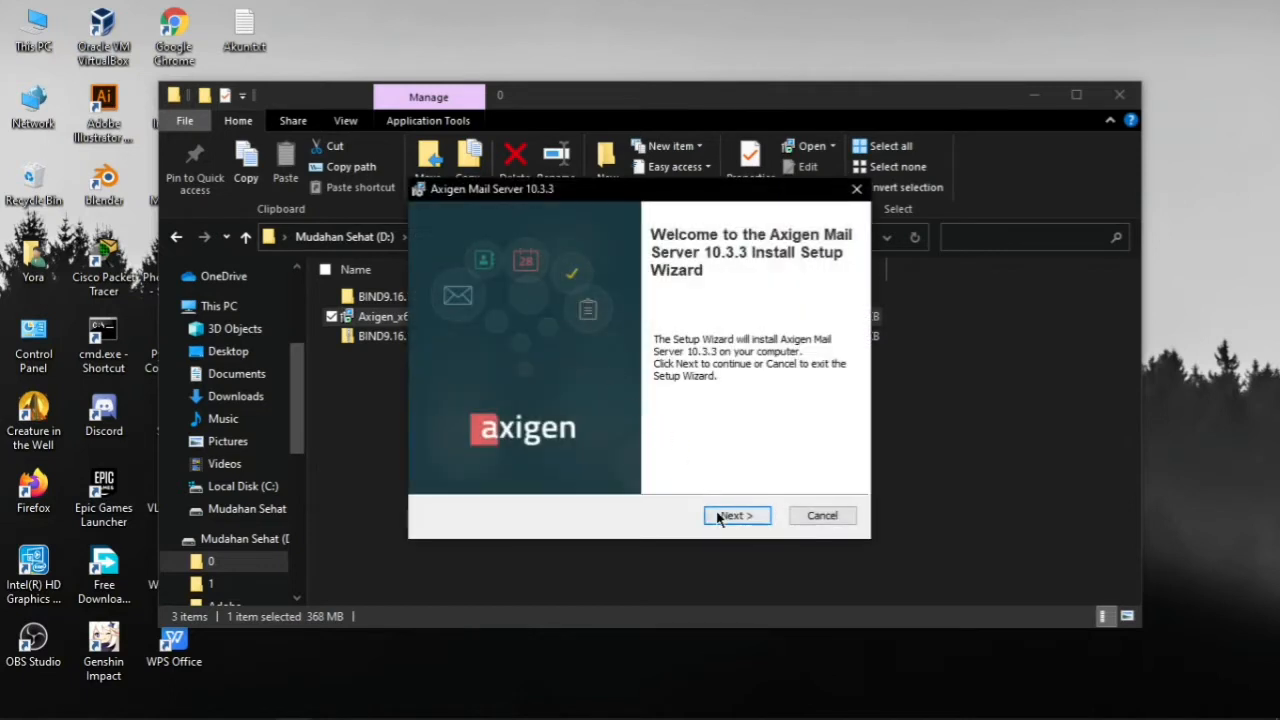
# Install Axigen Mail Server 10.3.3 with the licence accepted and default features and directories
pyautogui.click(718, 517)
pyautogui.click(718, 517)
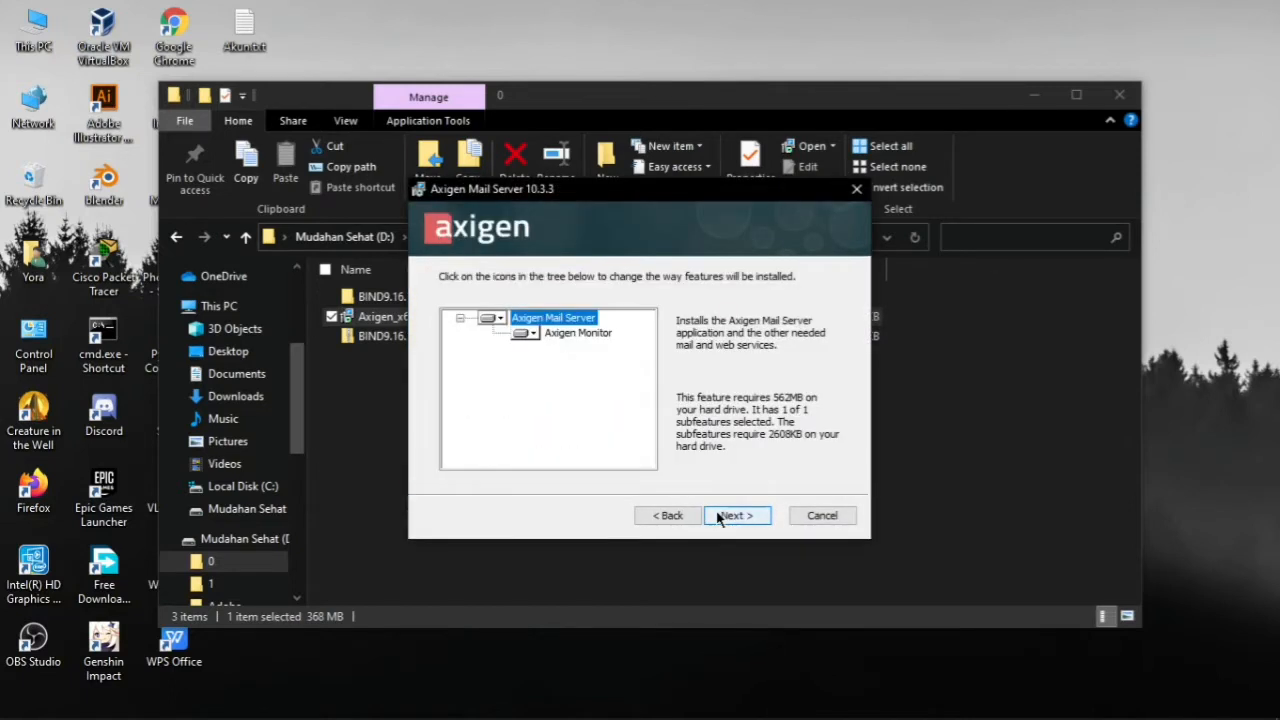
pyautogui.click(718, 517)
pyautogui.click(718, 517)
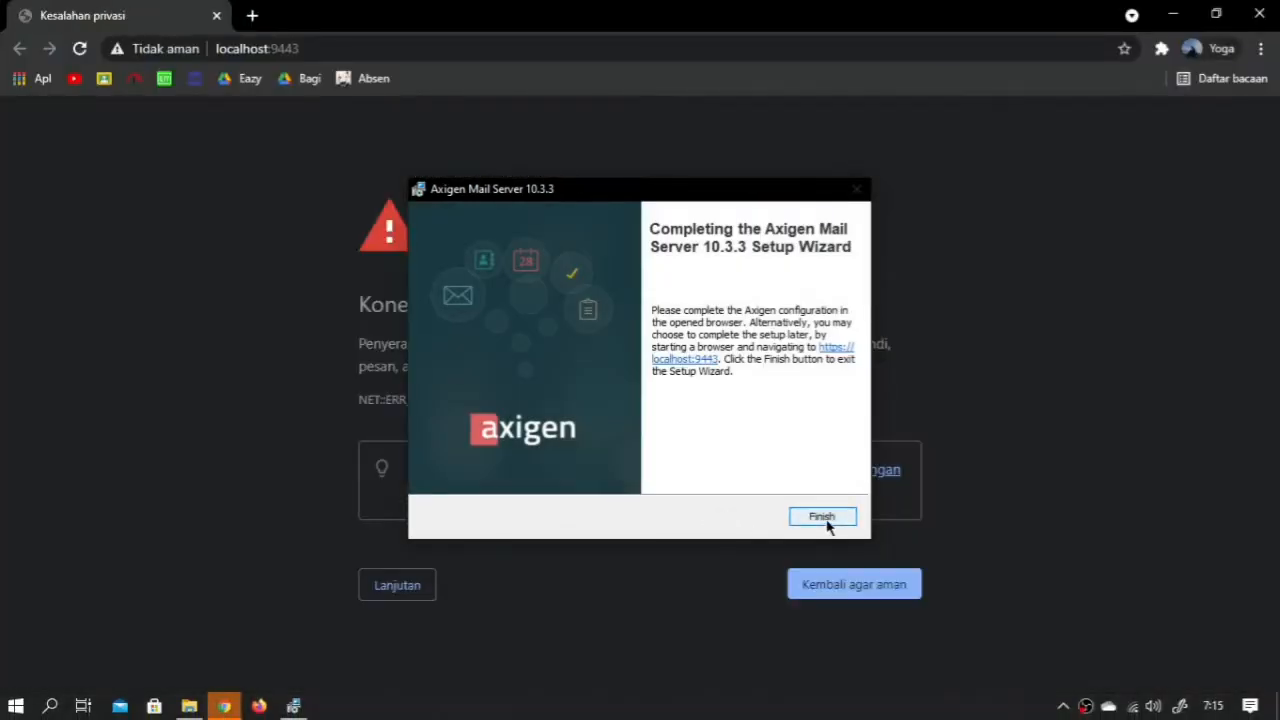
# Finish the wizard, bypass the localhost certificate warning, and accept the WebAdmin licence agreement
pyautogui.click(824, 520)
pyautogui.click(428, 587)
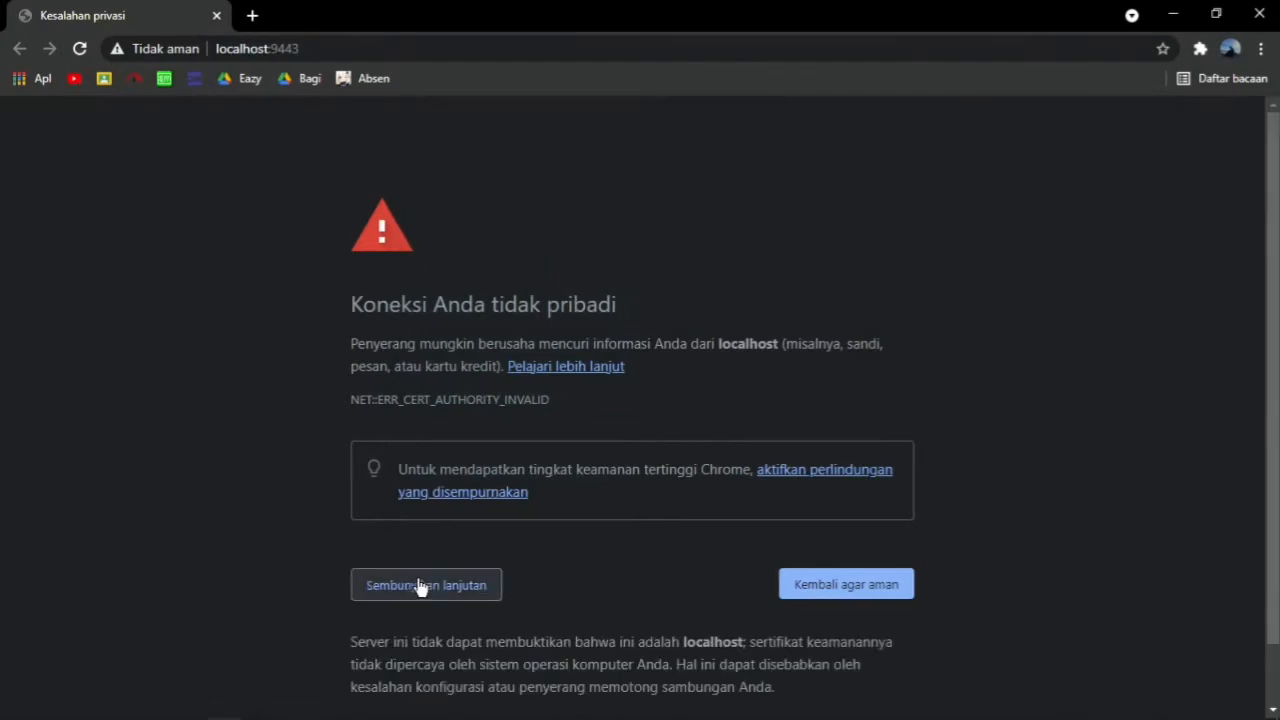
pyautogui.click(452, 662)
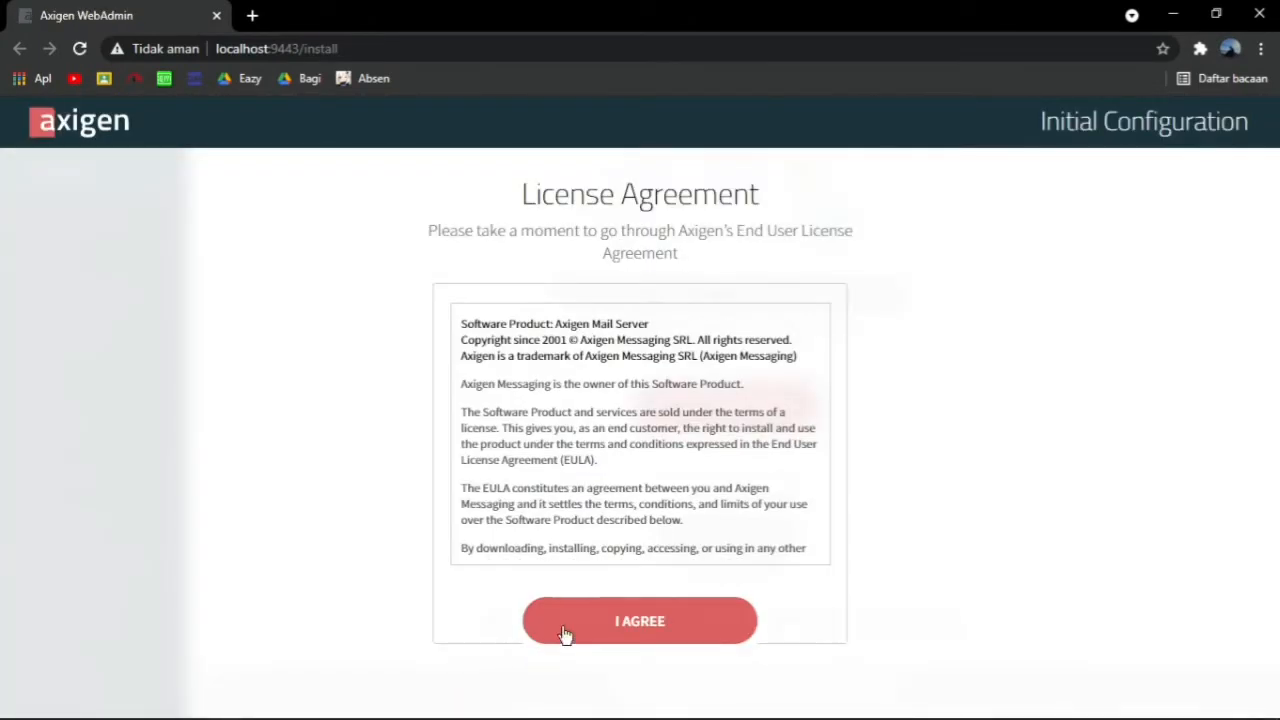
pyautogui.click(638, 617)
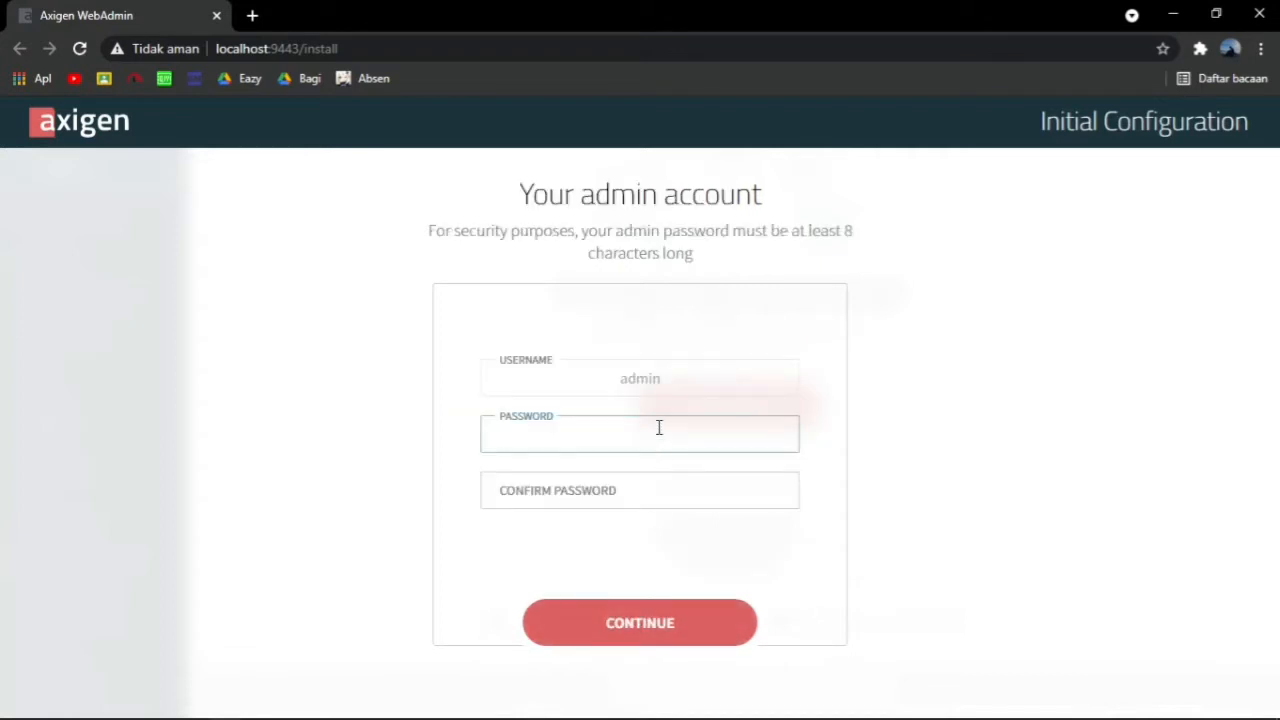
# Set and confirm the admin password, skip licensing, and accept the default services
pyautogui.write('********')
pyautogui.click(684, 482)
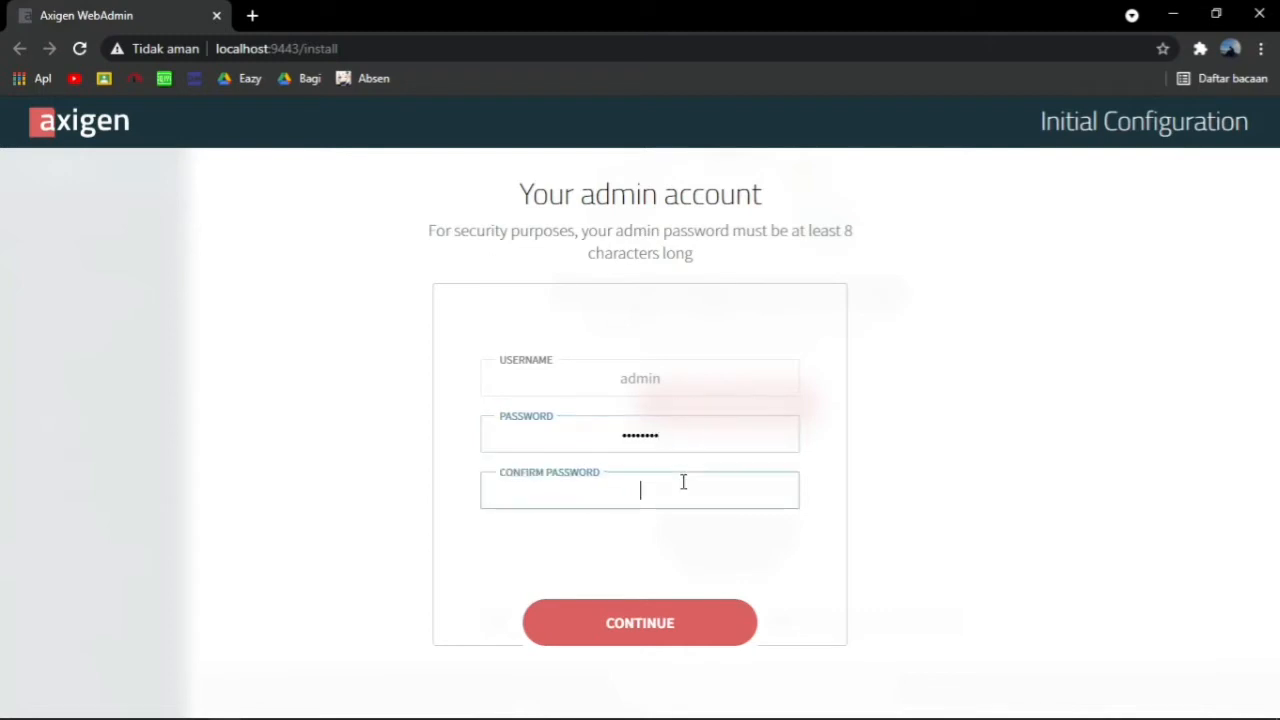
pyautogui.write('********')
pyautogui.click(680, 614)
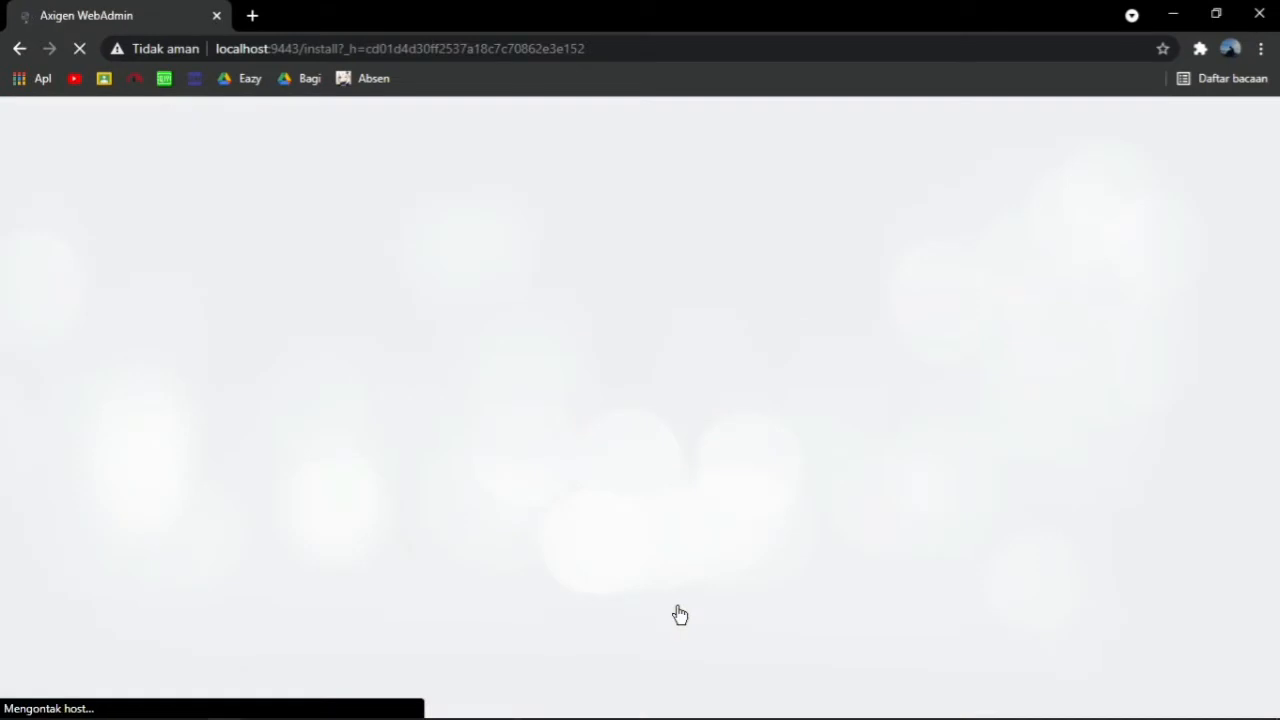
pyautogui.scroll(-1, 665, 565)
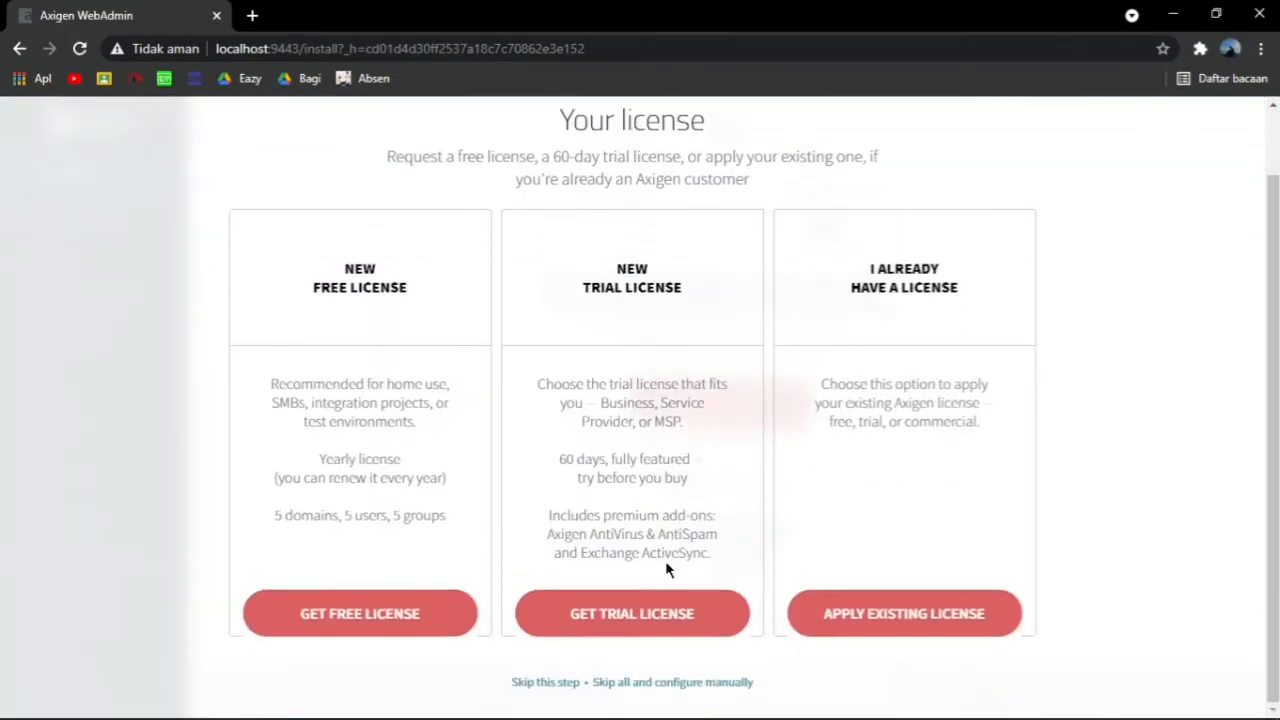
pyautogui.click(549, 684)
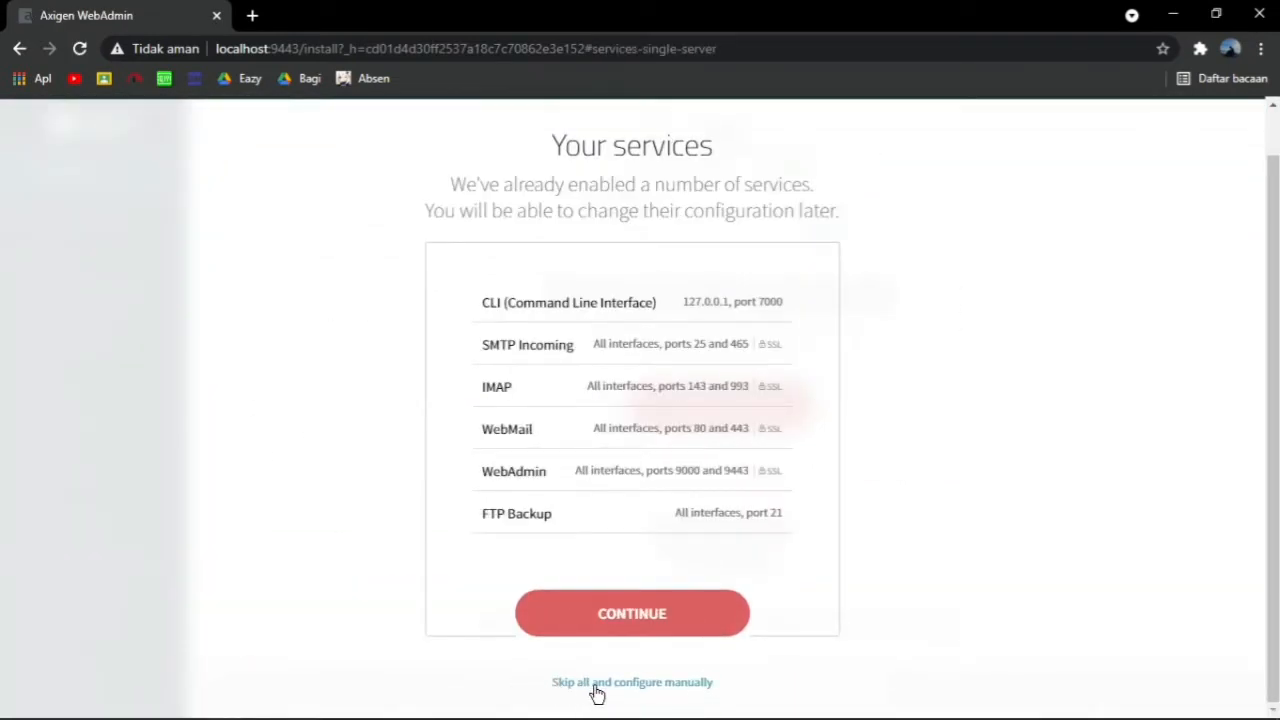
pyautogui.click(628, 616)
# Enter mail.domain.mu as the primary domain
pyautogui.click(600, 373)
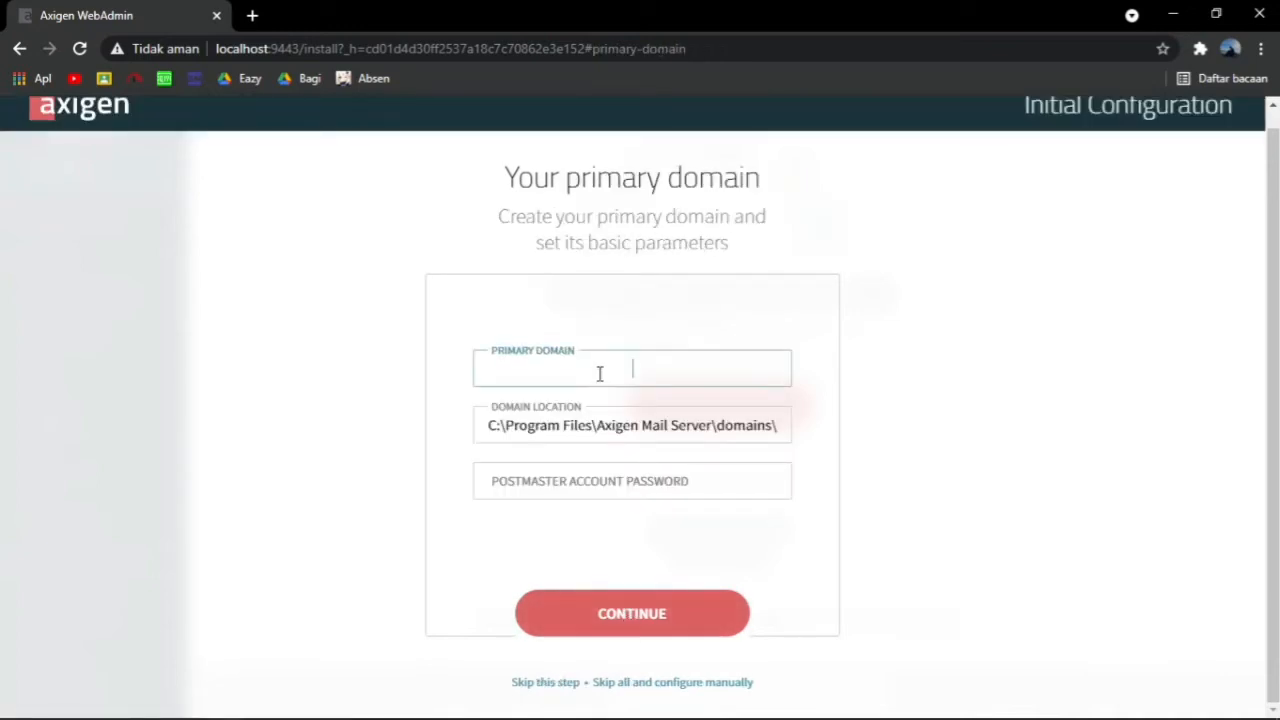
pyautogui.write('dom')
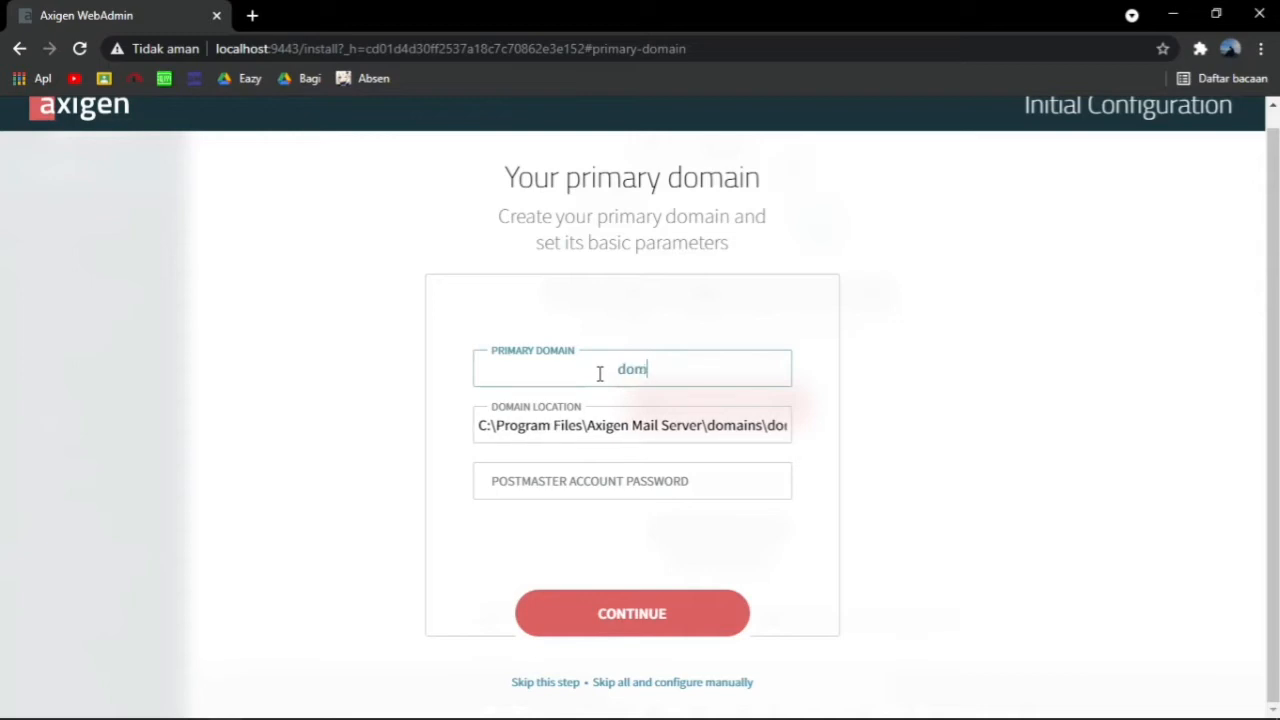
pyautogui.write('ain.mu')
pyautogui.click(598, 368)
pyautogui.write('mail.')
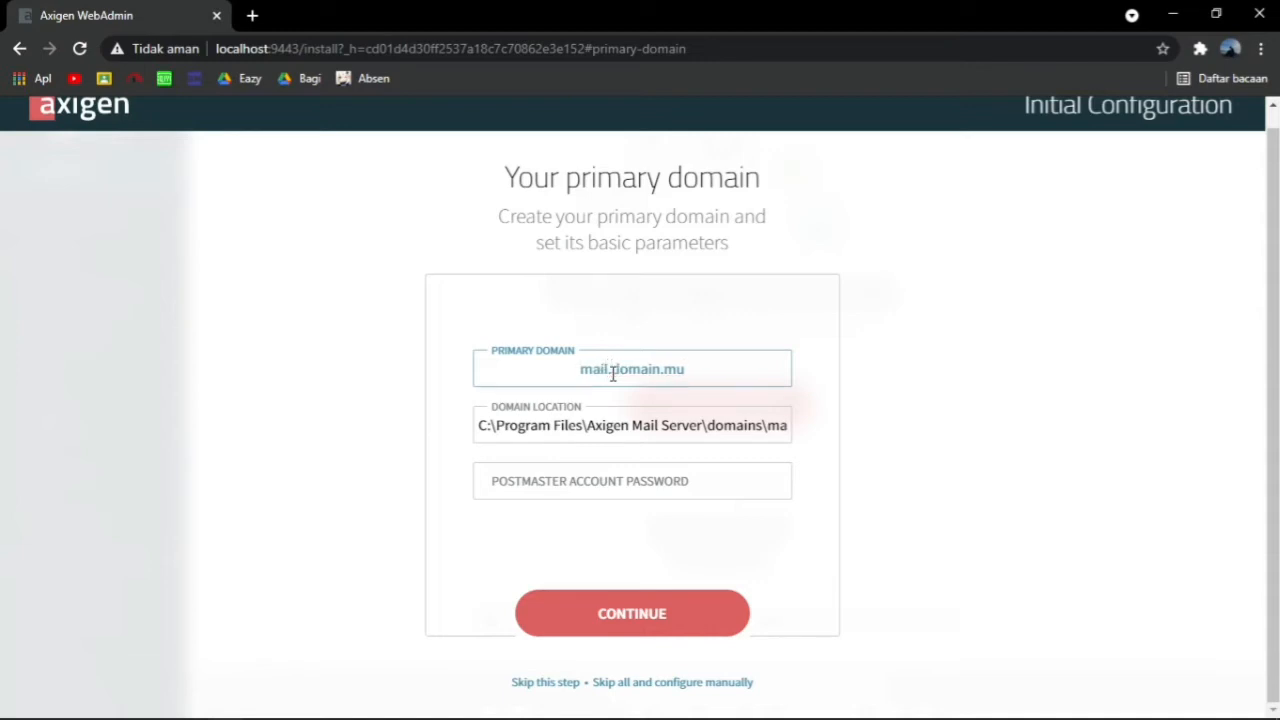
pyautogui.click(637, 610)
# Set the postmaster password and finish configuration to reach the Dashboard
pyautogui.click(646, 490)
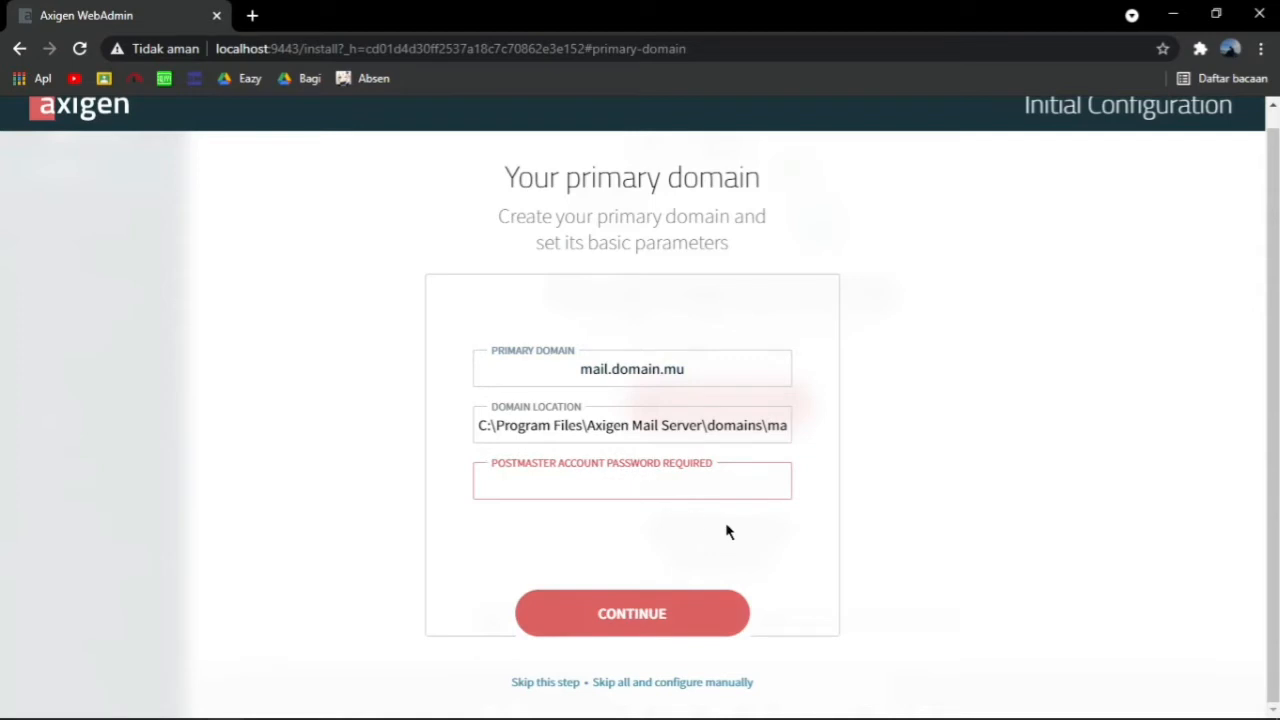
pyautogui.write('********')
pyautogui.click(703, 612)
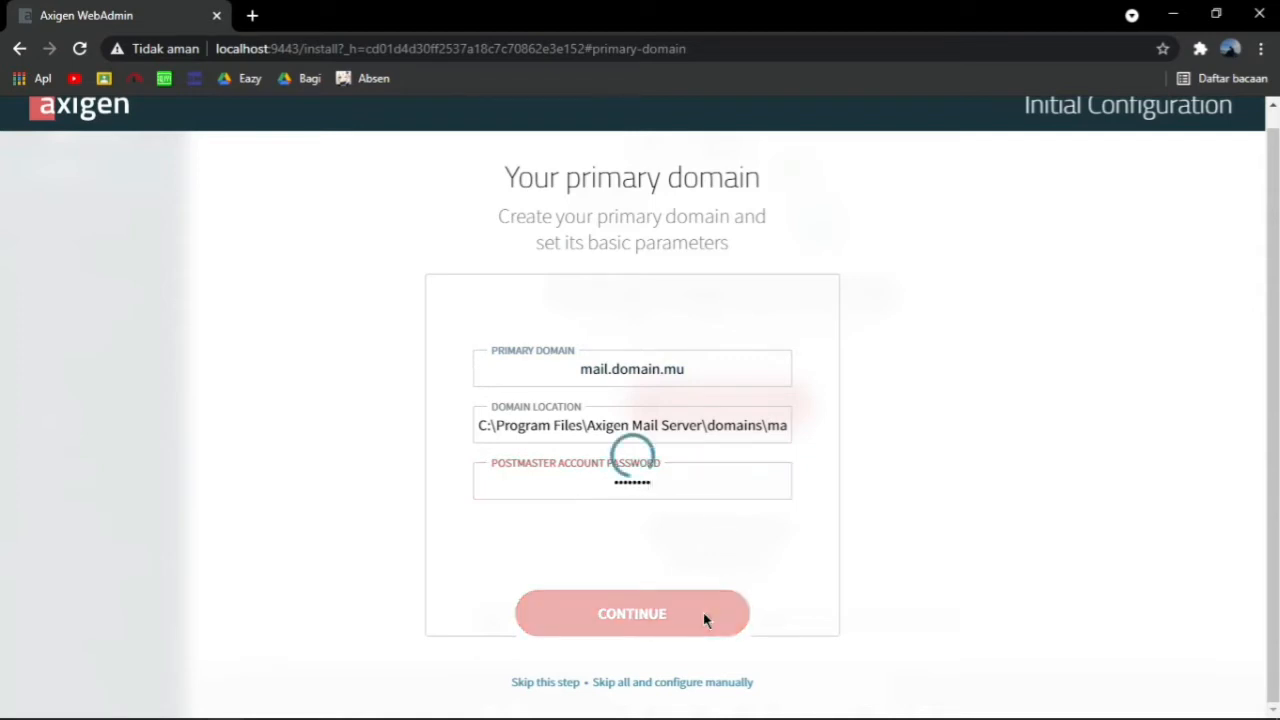
pyautogui.click(660, 568)
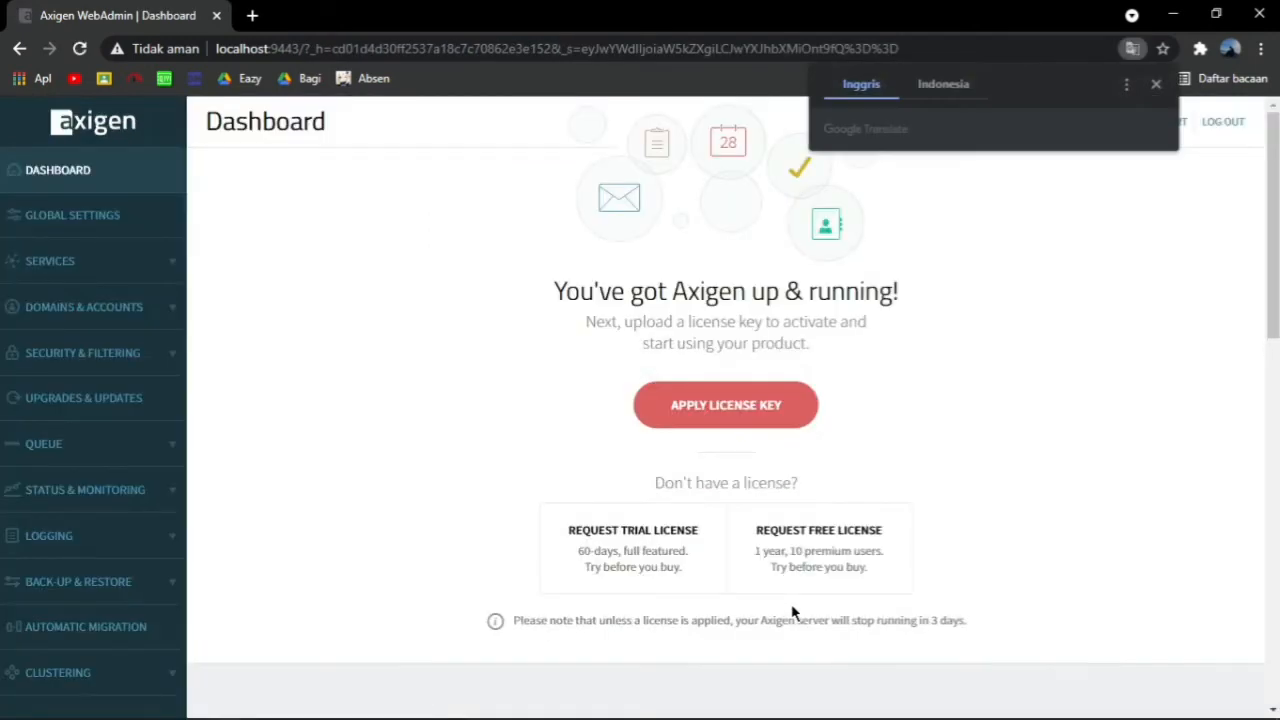
pyautogui.click(1154, 86)
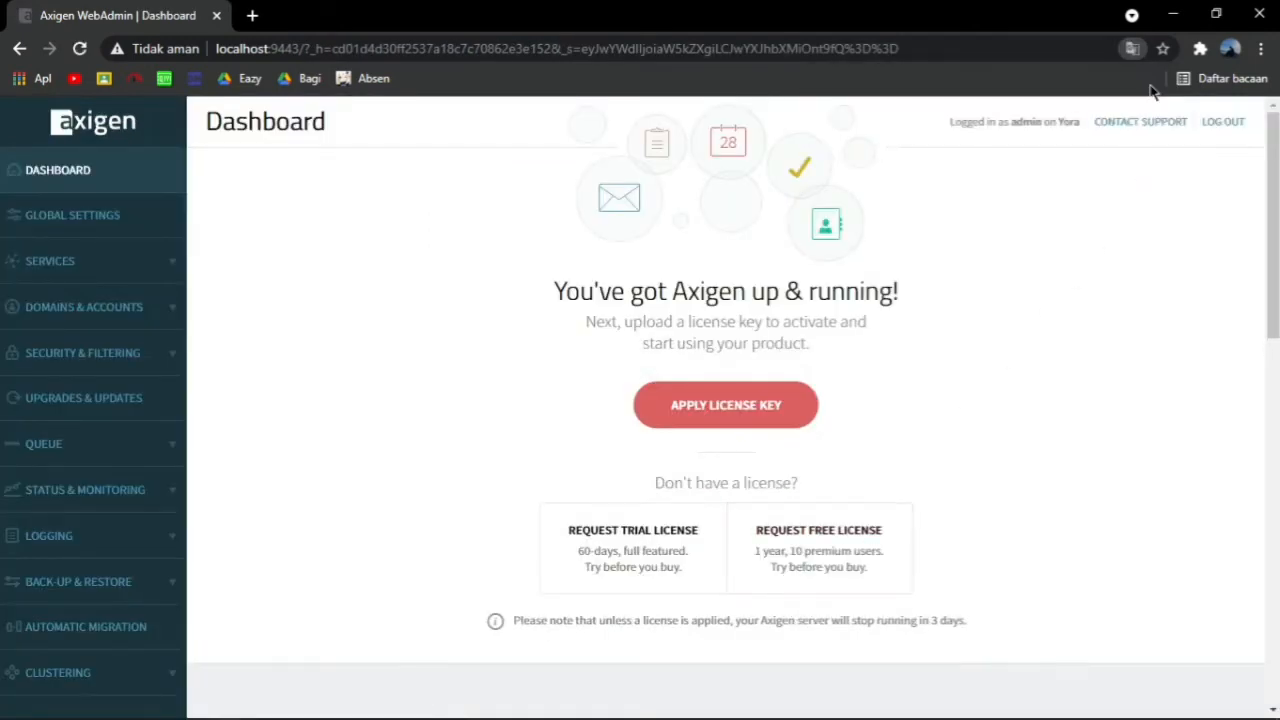
pyautogui.click(369, 48)
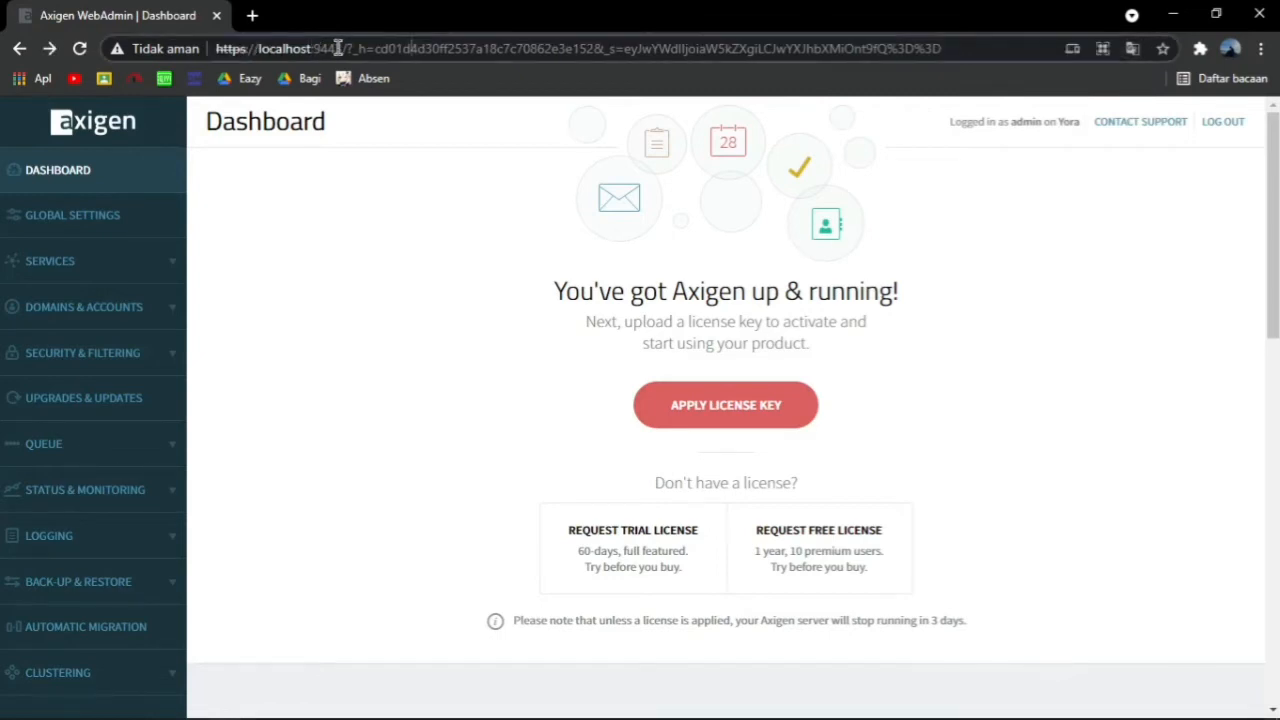
pyautogui.moveTo(342, 48); pyautogui.dragTo(957, 49)
pyautogui.press('BackSpace')
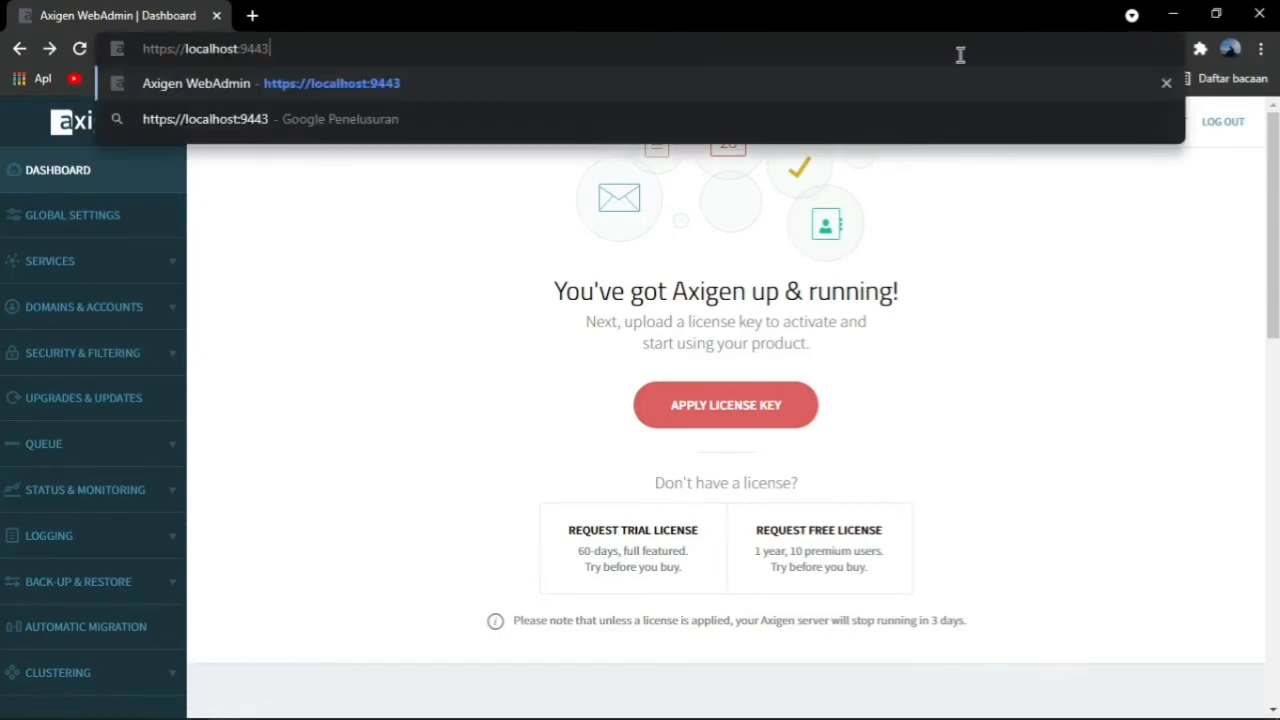
pyautogui.press('Return')
# Sign in as admin with its password
pyautogui.write('a')
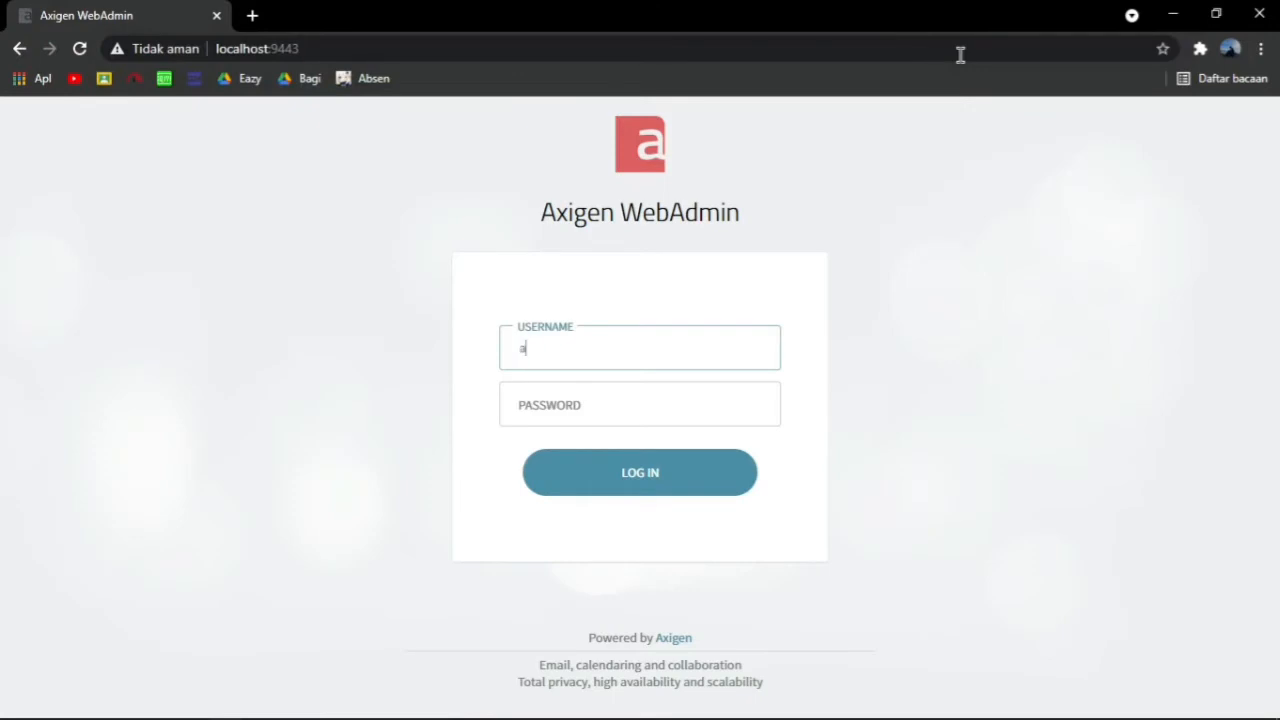
pyautogui.write('dmin')
pyautogui.click(745, 400)
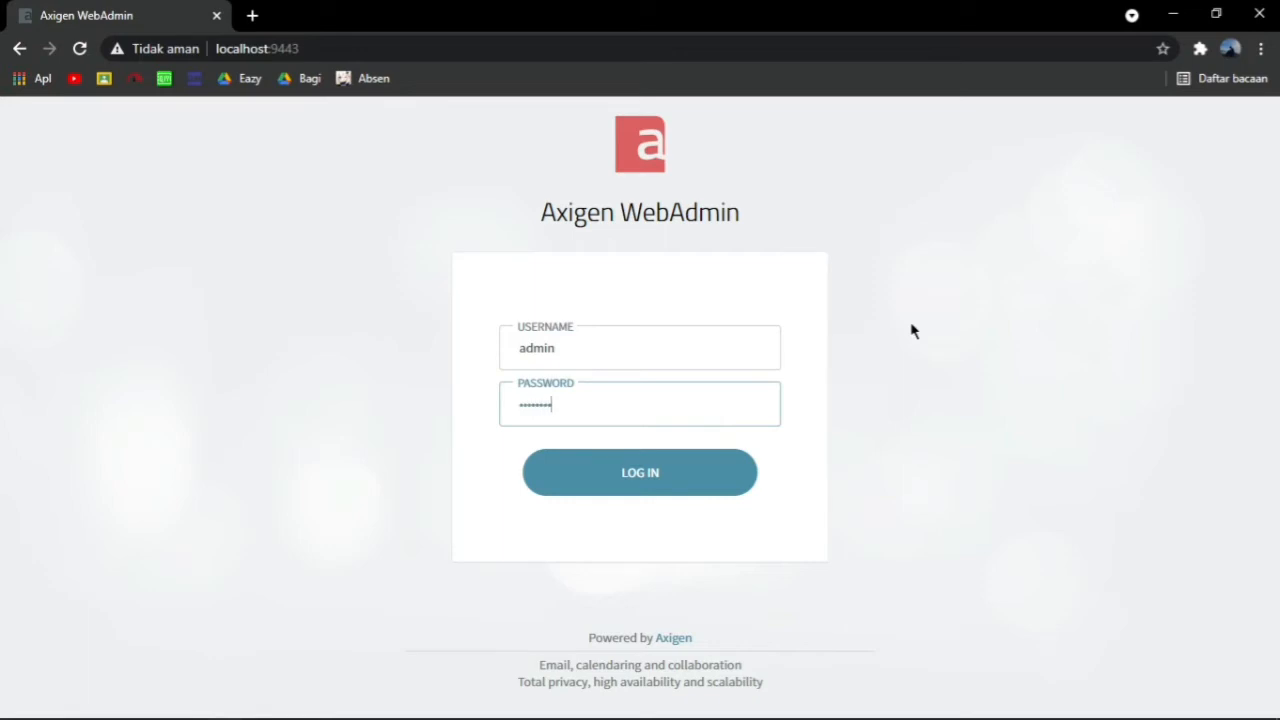
pyautogui.press('Return')
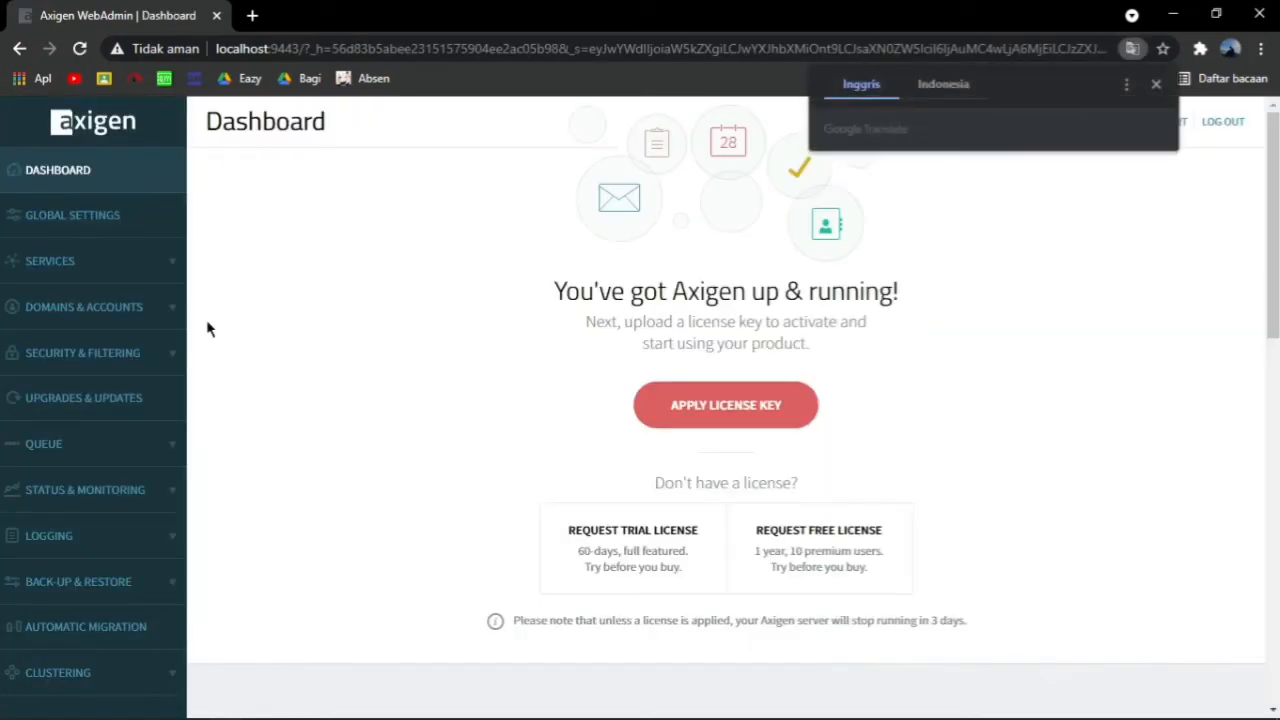
# Start a new account in Manage Accounts on the mail.domain.mu domain
pyautogui.click(137, 310)
pyautogui.click(102, 362)
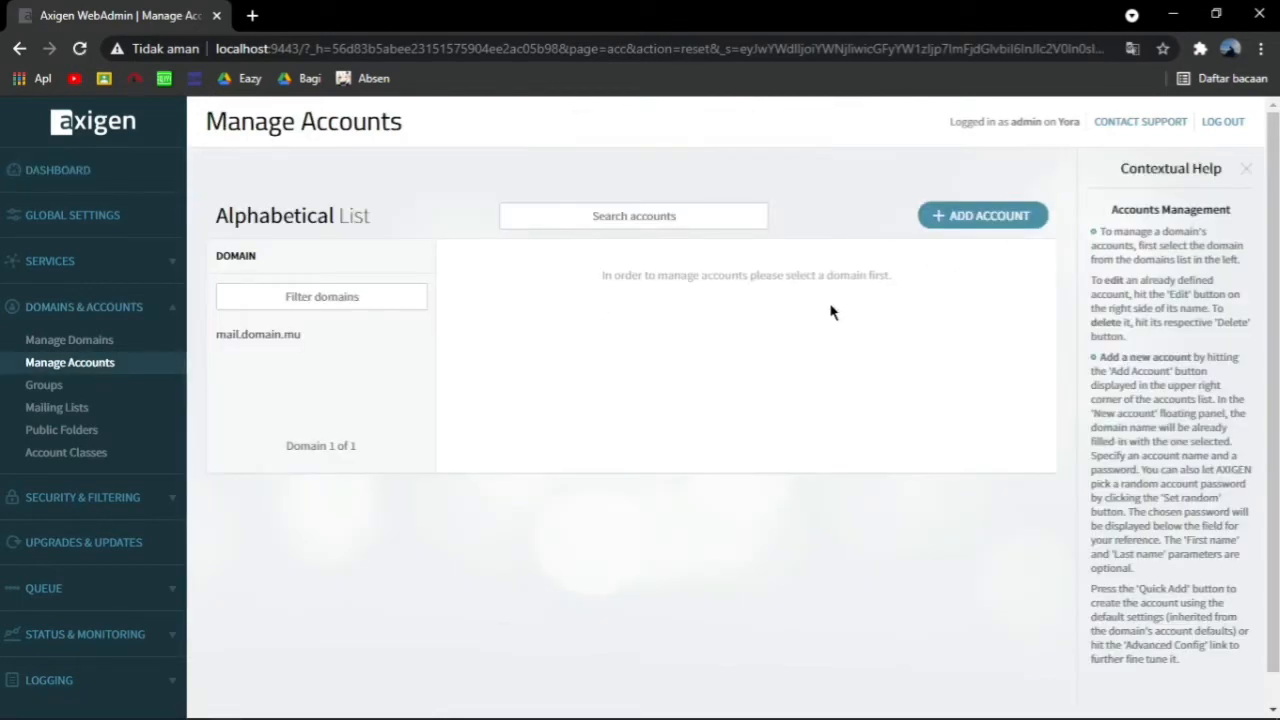
pyautogui.click(985, 220)
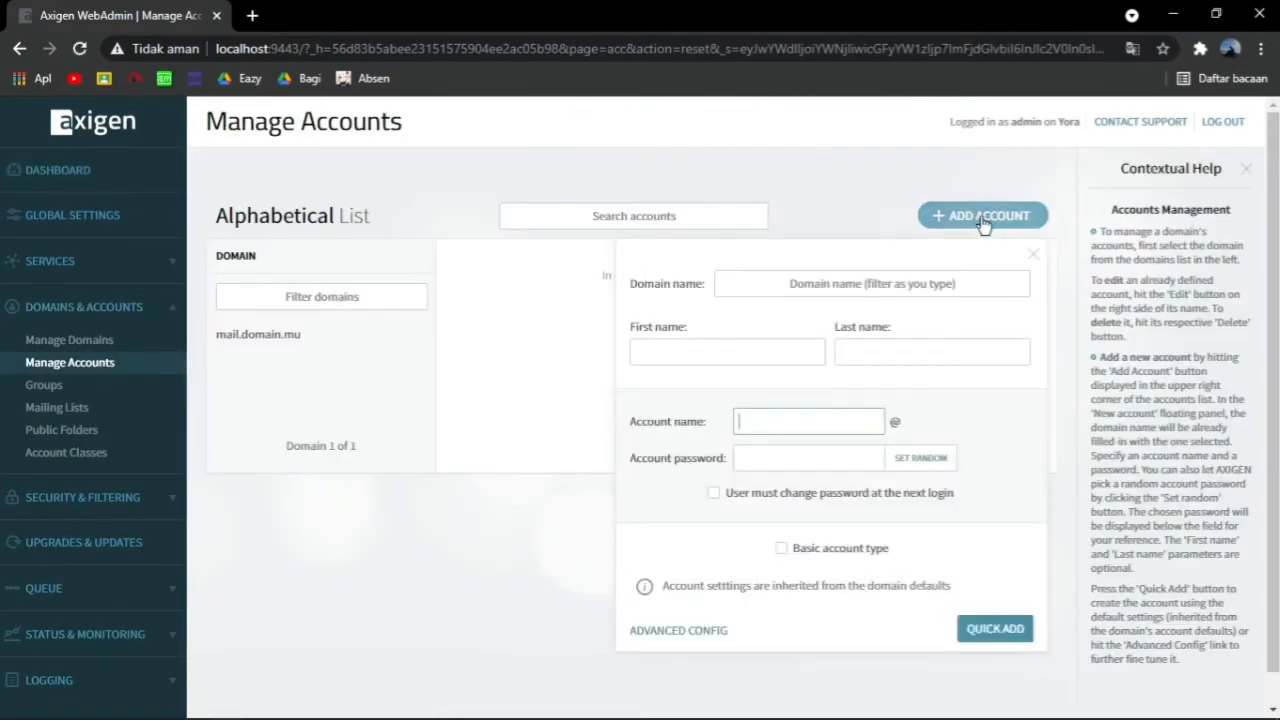
pyautogui.click(928, 285)
pyautogui.write('mail')
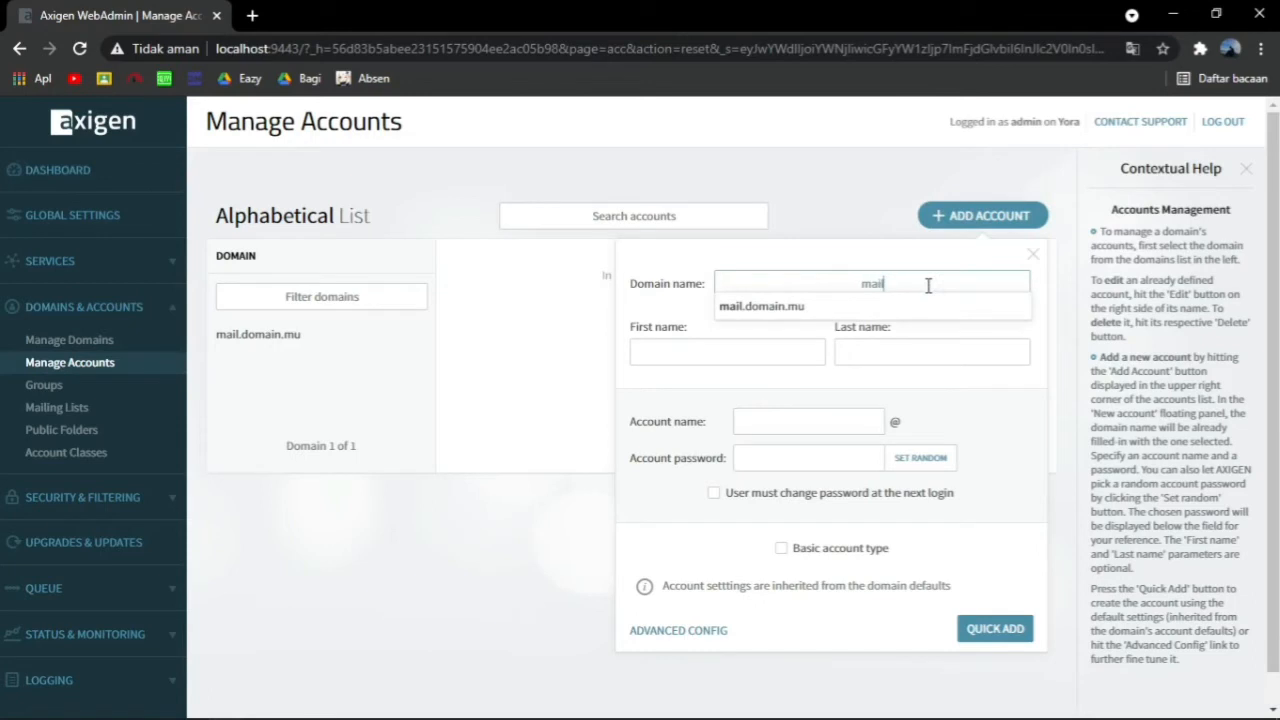
pyautogui.press('Down')
# Enter the user's first name, last name and account name
pyautogui.click(790, 348)
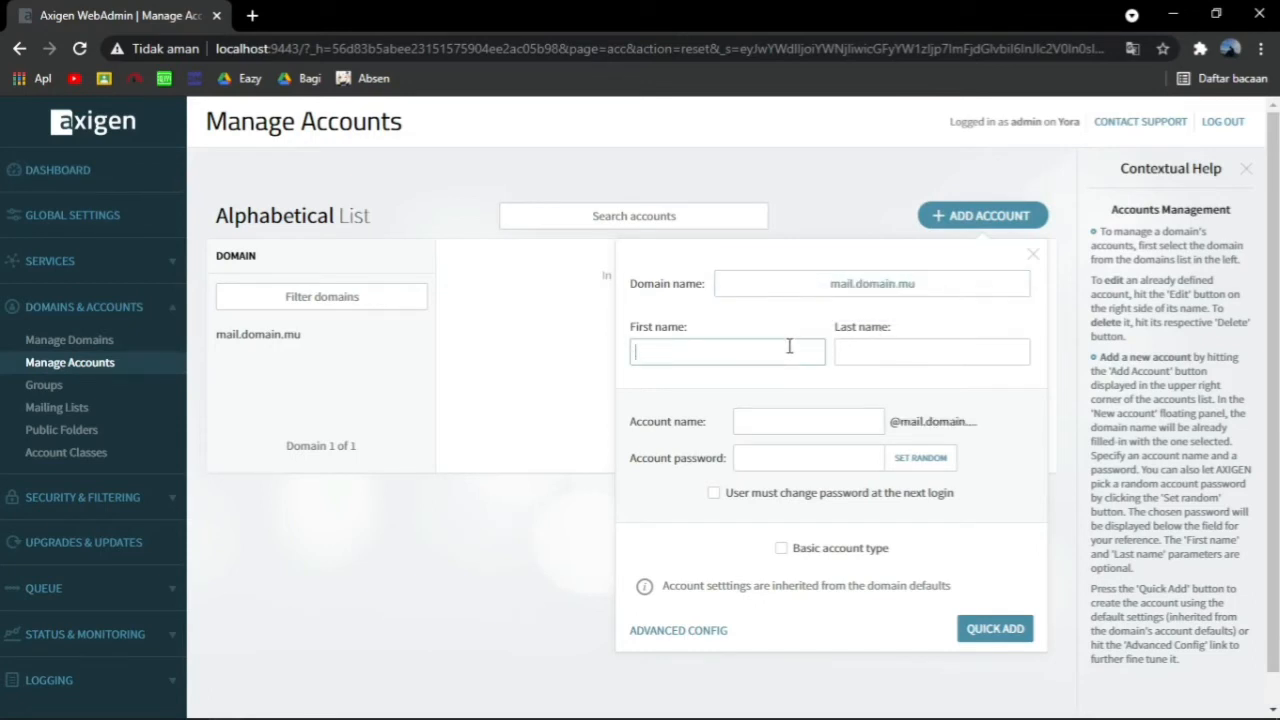
pyautogui.write('yora')
pyautogui.click(895, 353)
pyautogui.write('ganteng')
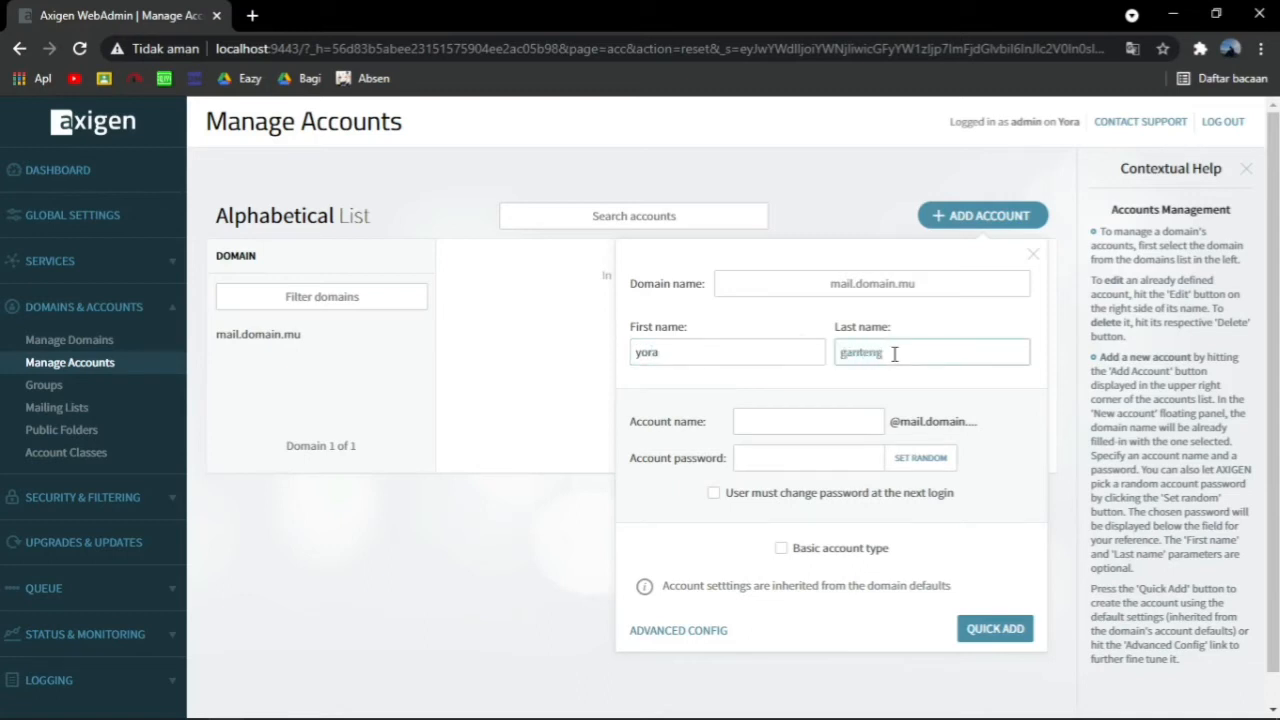
pyautogui.click(810, 418)
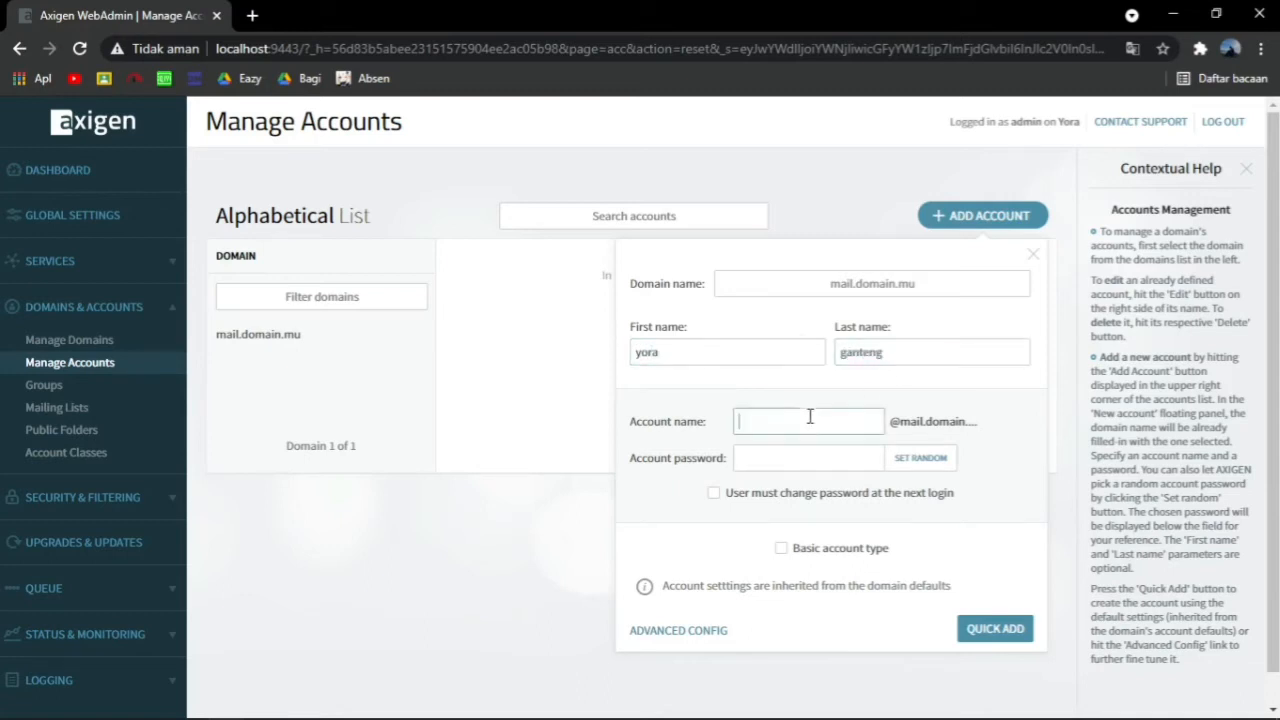
pyautogui.write('yo')
pyautogui.write('radans')
pyautogui.press('BackSpace')
pyautogui.press('BackSpace')
pyautogui.press('BackSpace')
pyautogui.write('gante')
# Set the account password and create the account with Quick Add
pyautogui.click(840, 460)
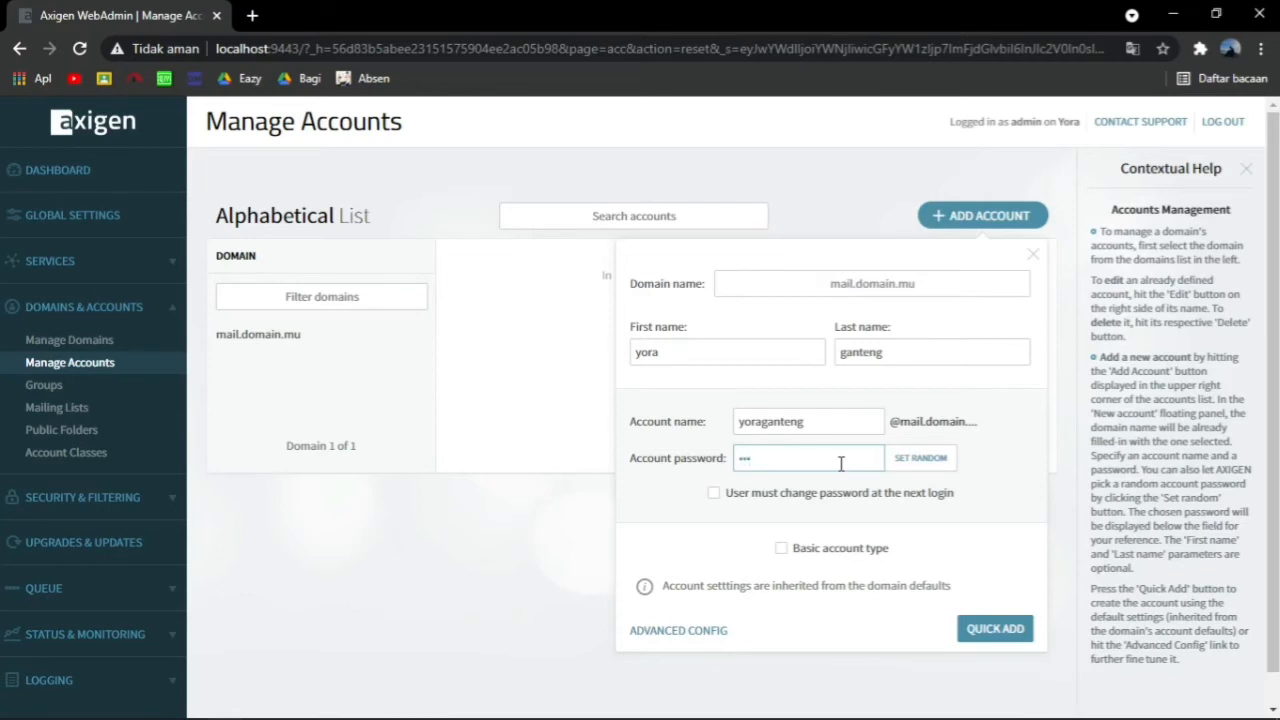
pyautogui.click(987, 632)
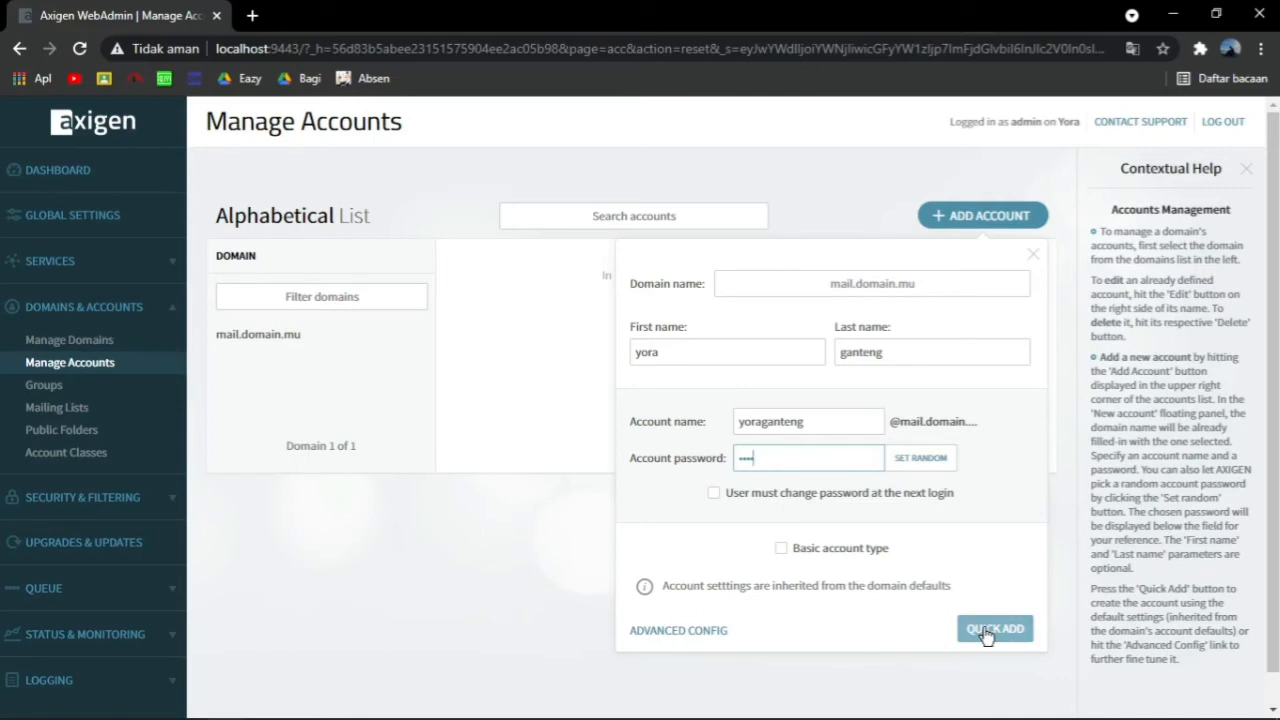
pyautogui.click(987, 632)
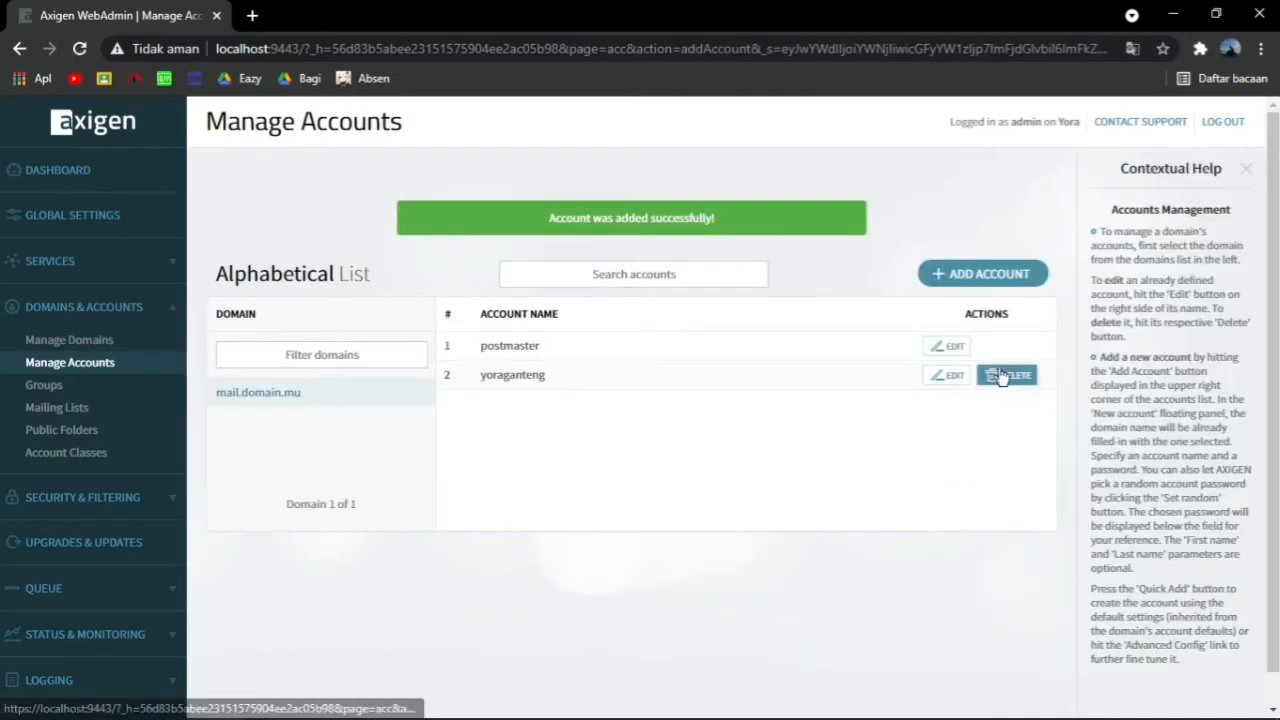
pyautogui.click(1010, 271)
# Fill in the second user's first name, last name, account name and password, then Quick Add it
pyautogui.click(745, 409)
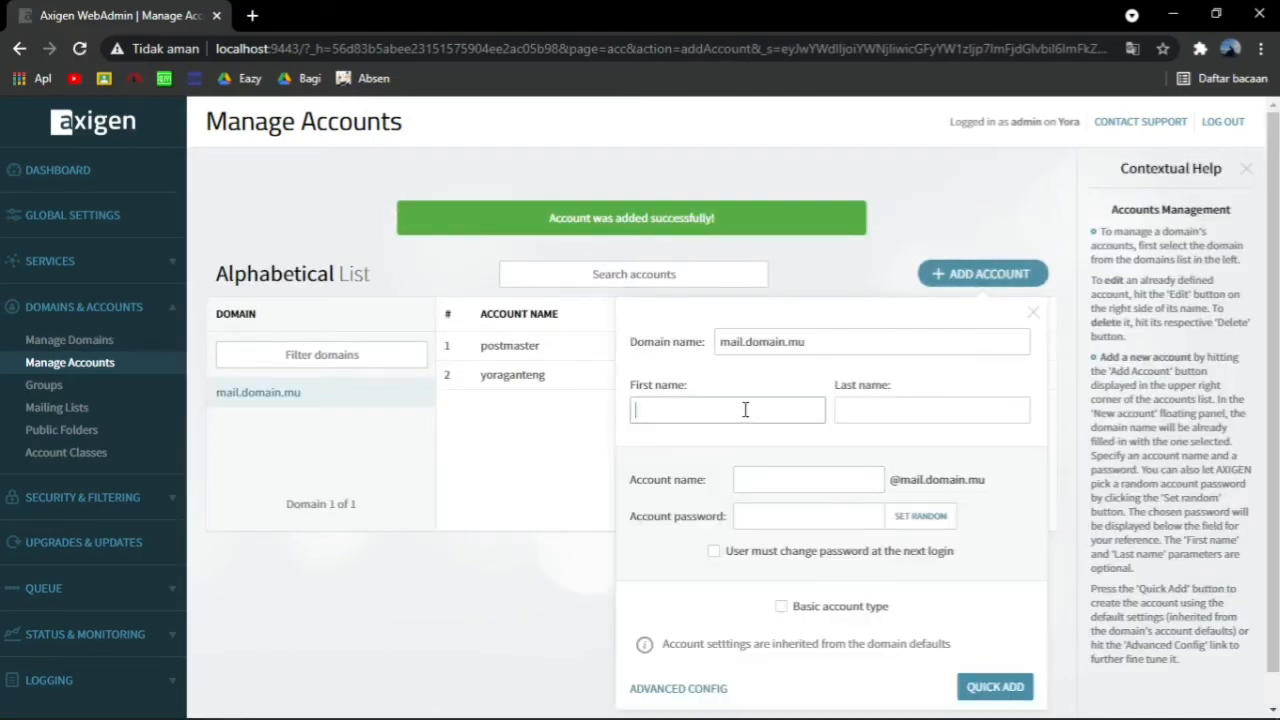
pyautogui.write('ganteng')
pyautogui.click(882, 409)
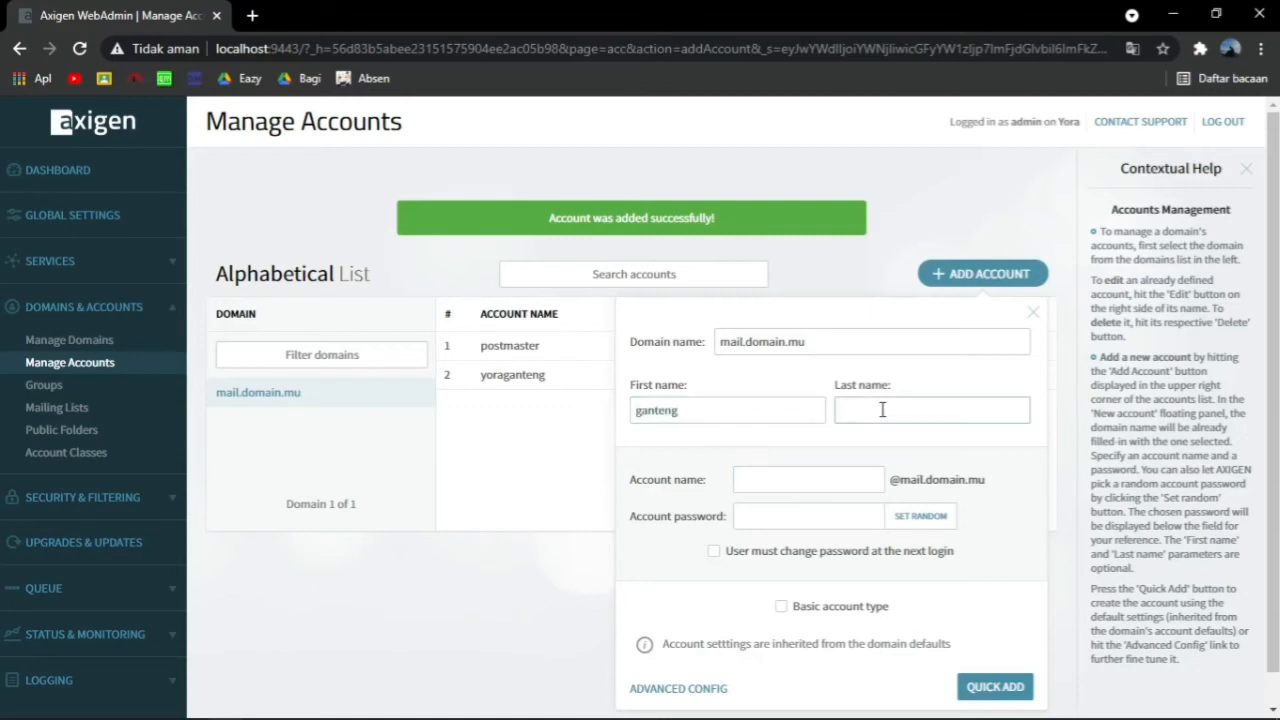
pyautogui.write('yora')
pyautogui.click(802, 488)
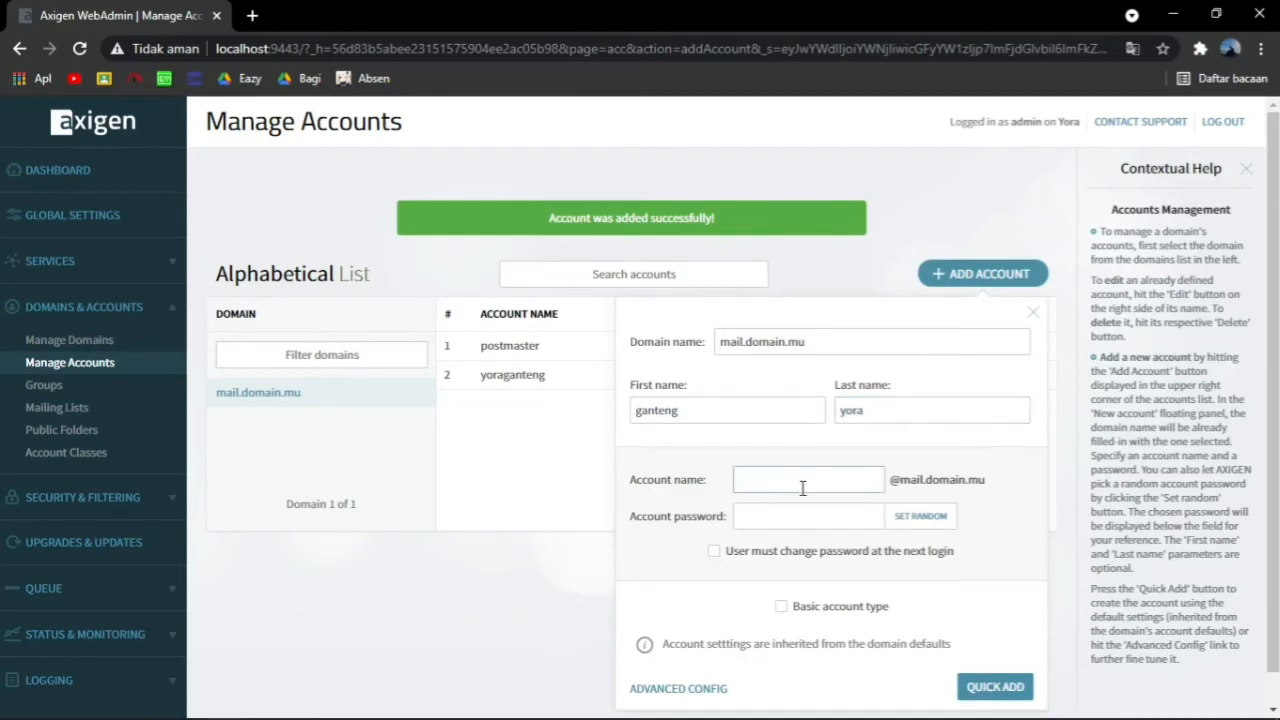
pyautogui.write('gantengyora')
pyautogui.click(800, 514)
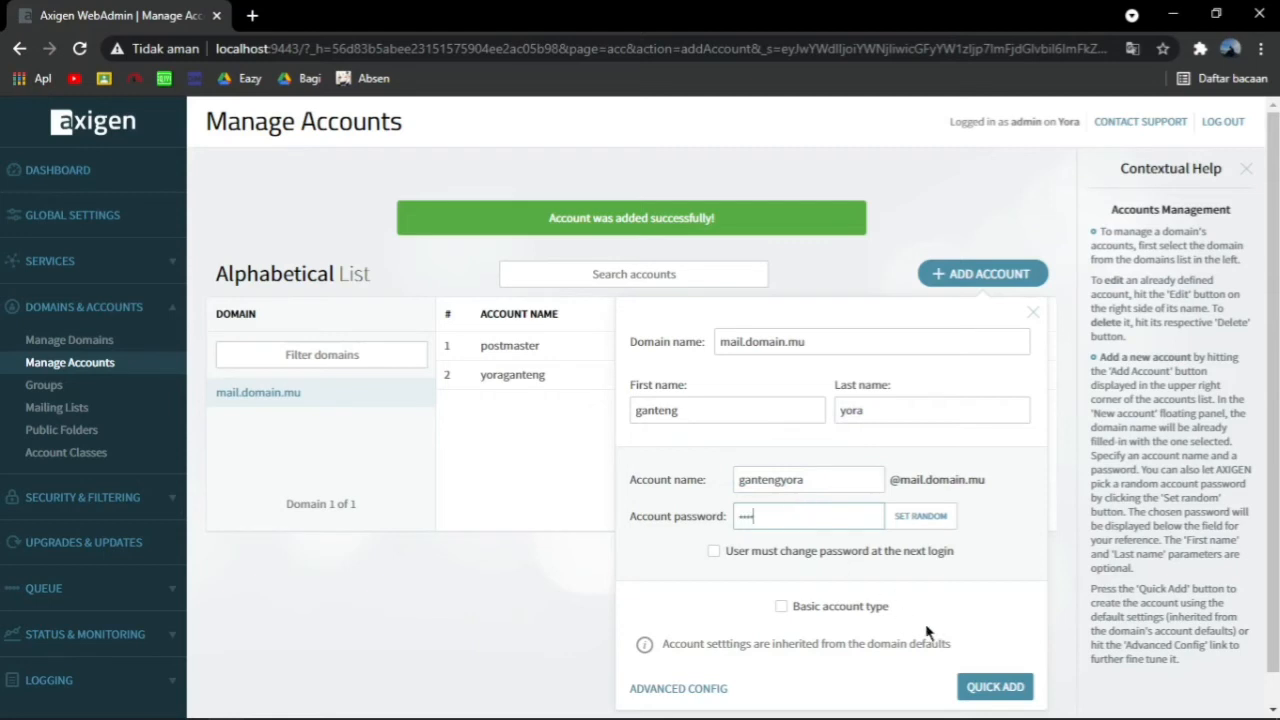
pyautogui.click(991, 687)
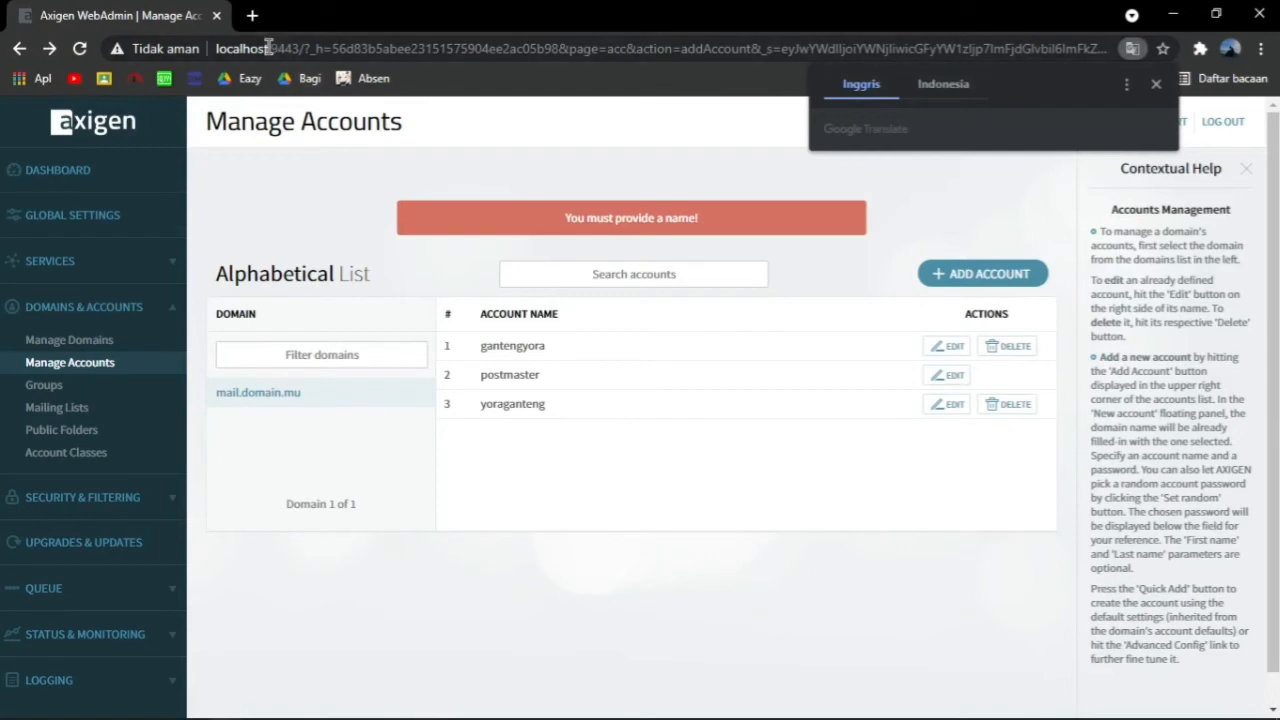
pyautogui.moveTo(268, 48); pyautogui.dragTo(1130, 76)
# Load the WebMail inbox by pasting the webmail session path into the address
pyautogui.press('BackSpace')
pyautogui.write('/?_h=c7898a10f3ed9a52675b7829f3a7857c')
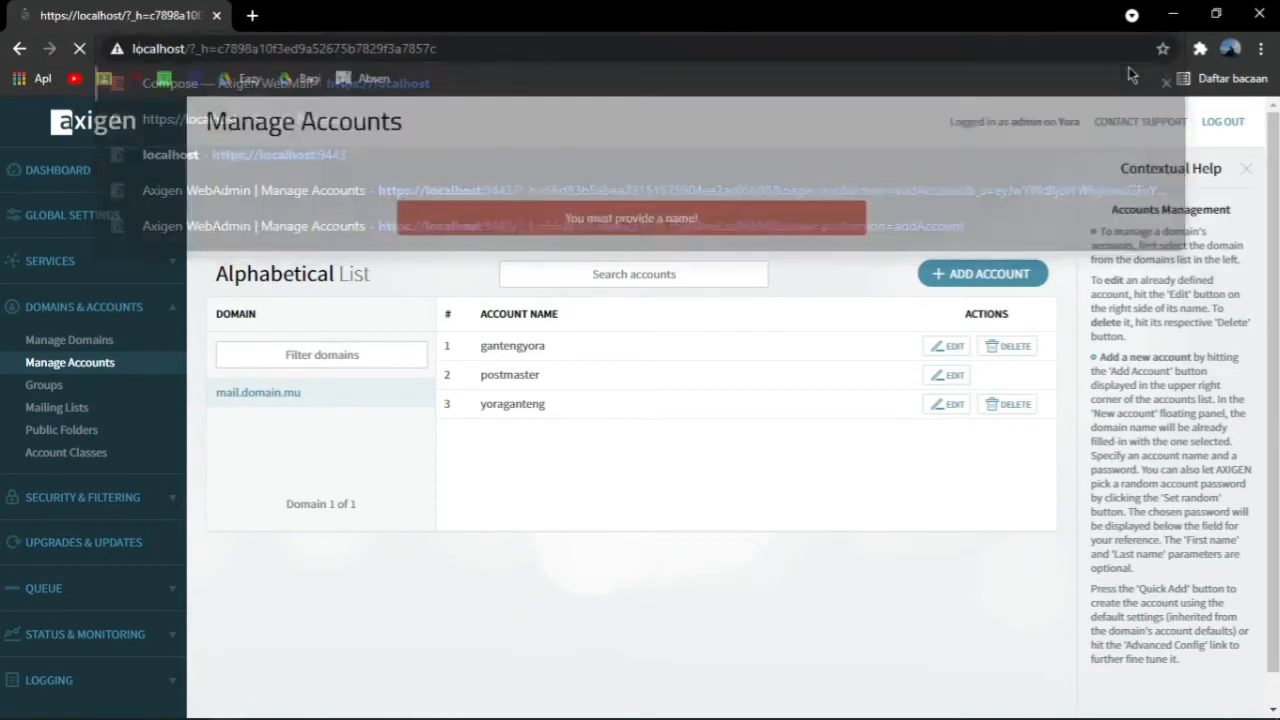
pyautogui.press('Return')
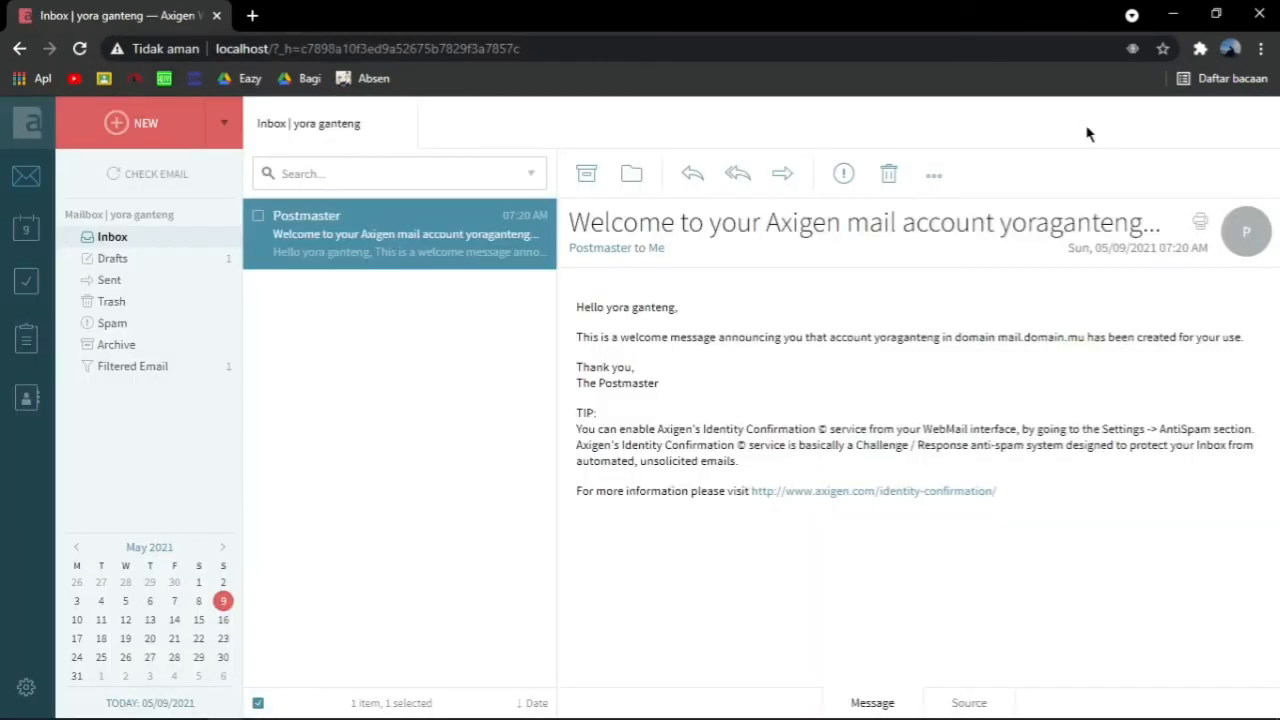
# Send a new email with subject 'Ohayou!' to the second account
pyautogui.click(168, 126)
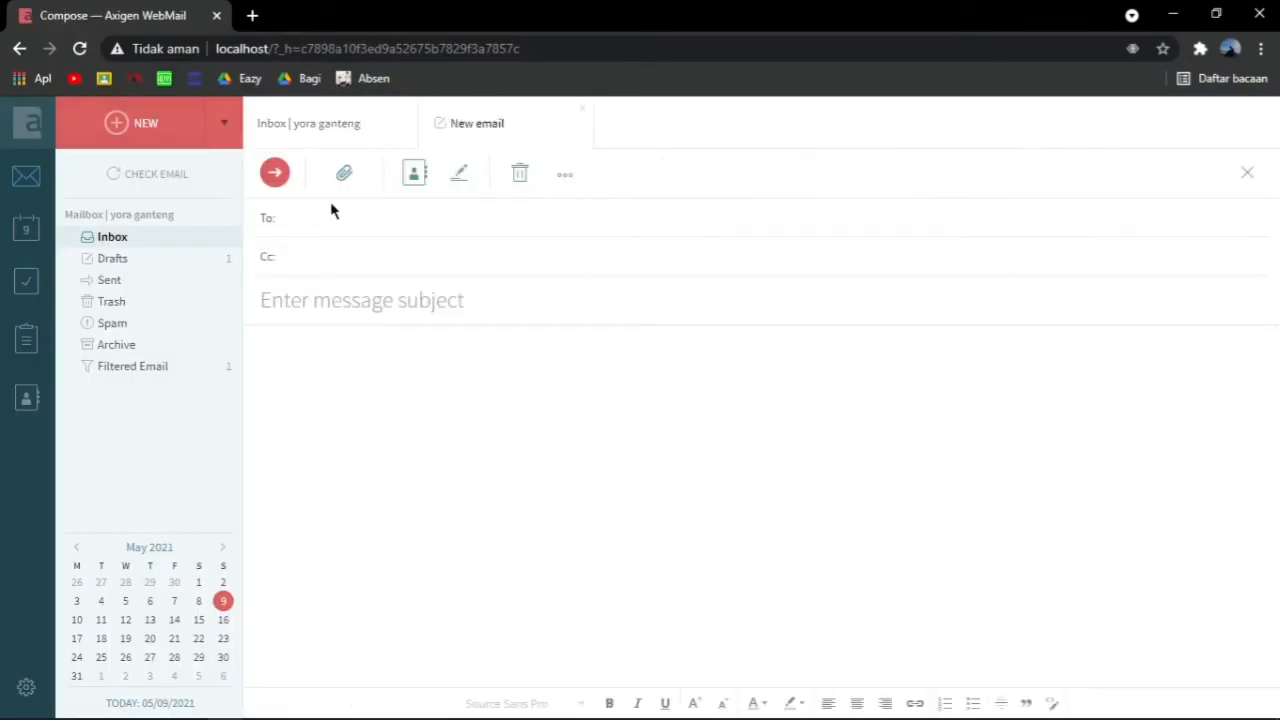
pyautogui.write('gan')
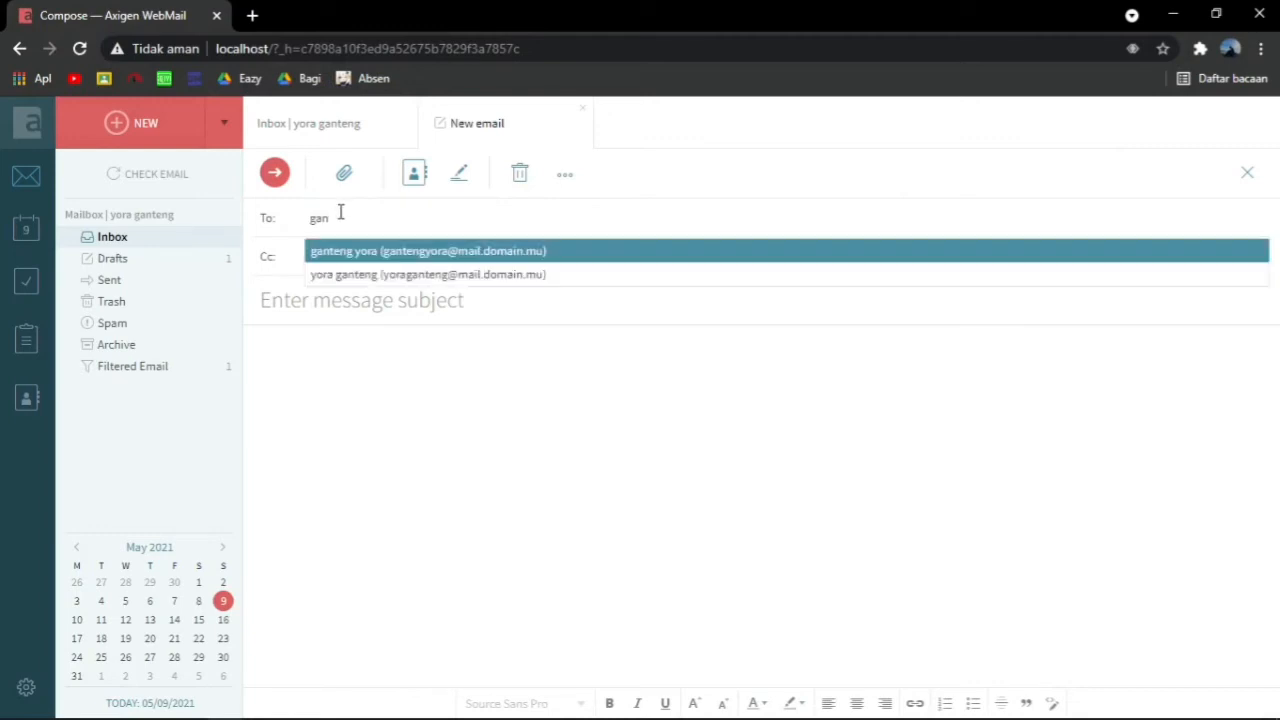
pyautogui.write('t')
pyautogui.click(364, 250)
pyautogui.click(343, 305)
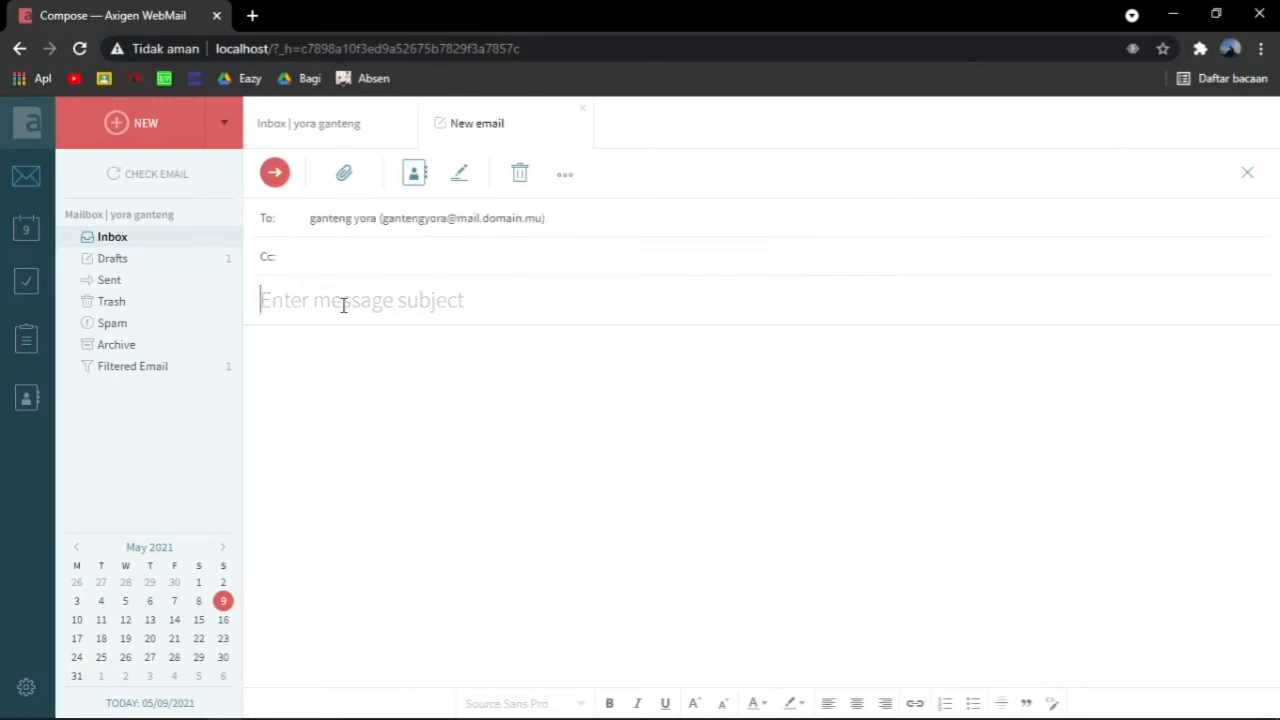
pyautogui.write('Oha')
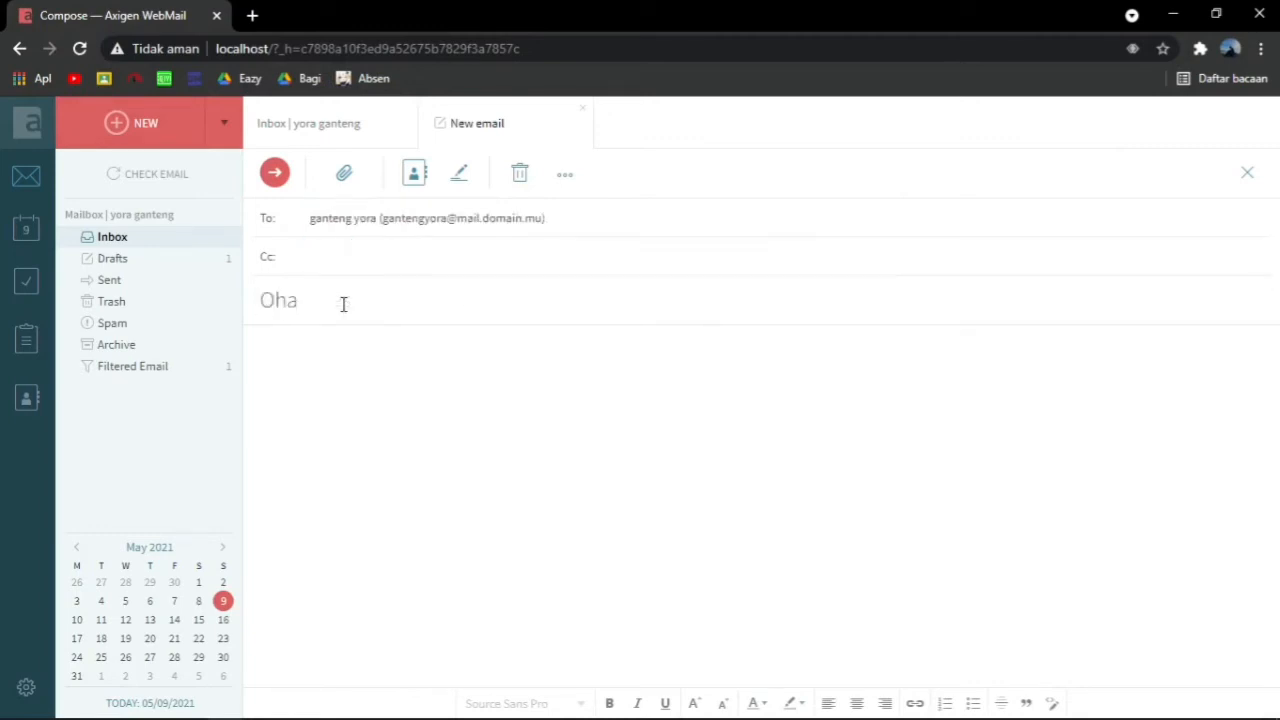
pyautogui.write('you!')
pyautogui.click(274, 174)
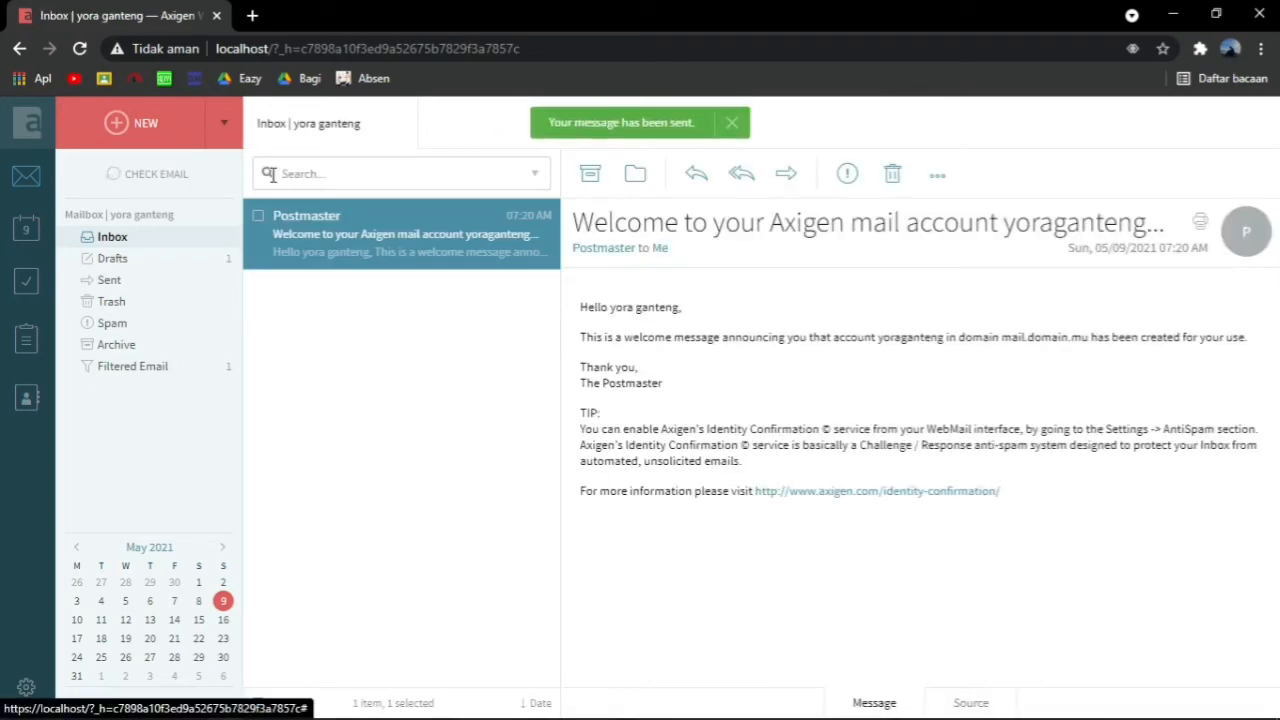
# Check the sent Ohayou! message and its recipient's contact details in Sent
pyautogui.click(110, 280)
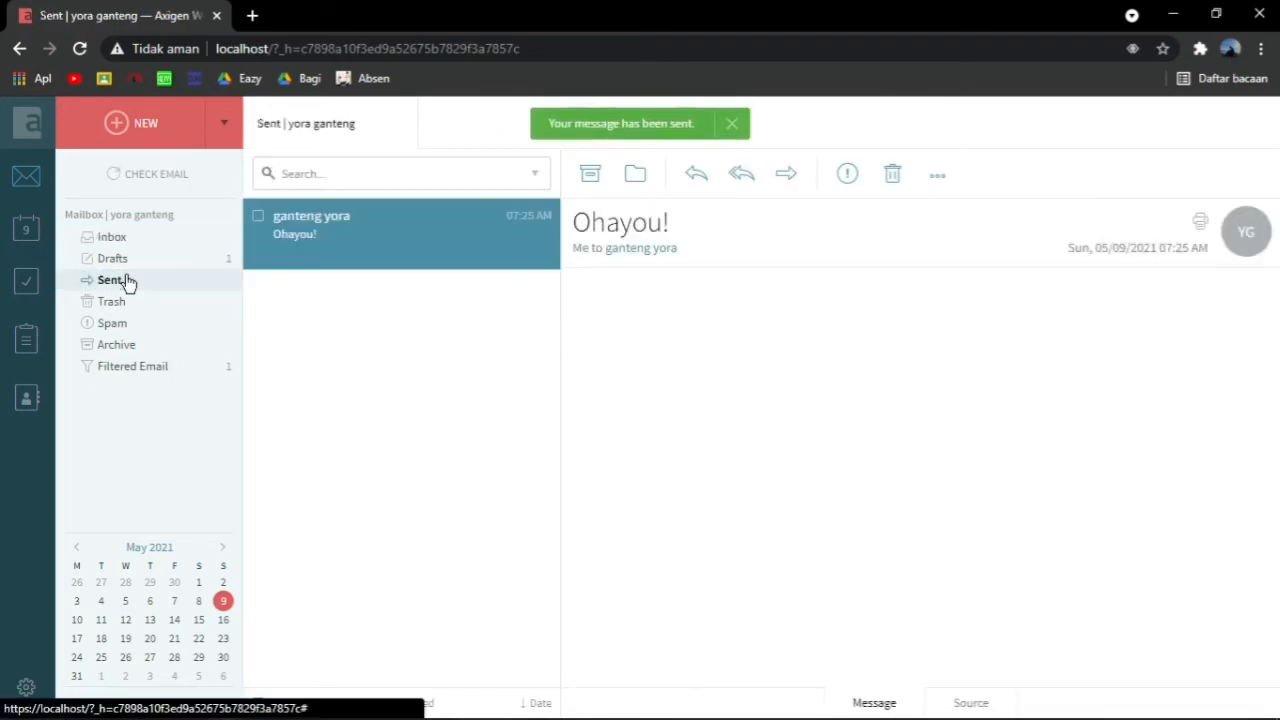
pyautogui.click(666, 249)
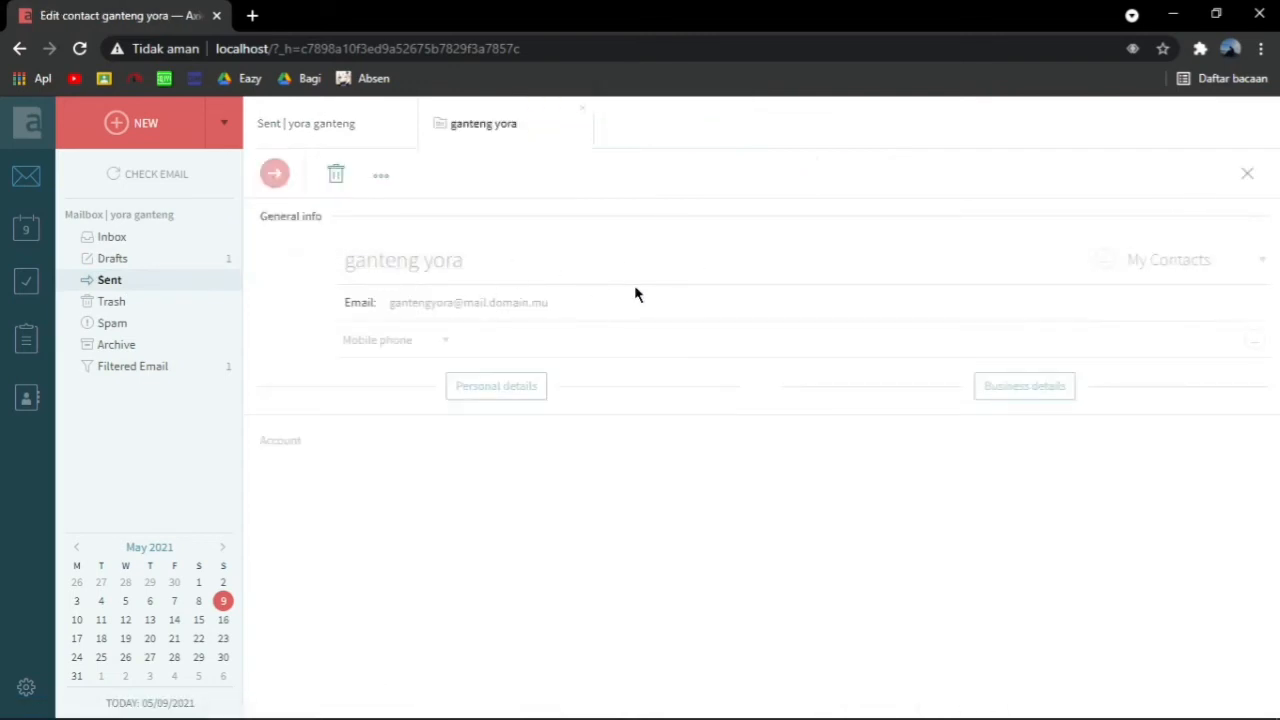
pyautogui.click(160, 283)
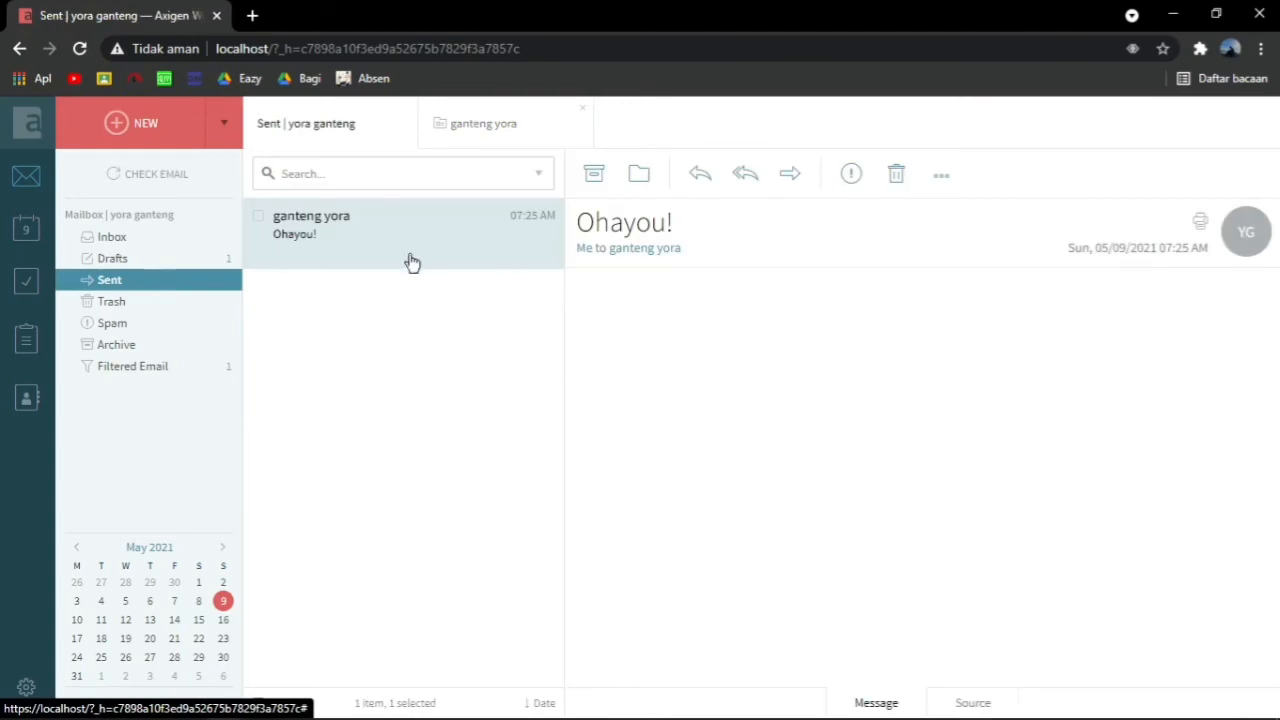
# Log out and sign in as the second account
pyautogui.click(26, 687)
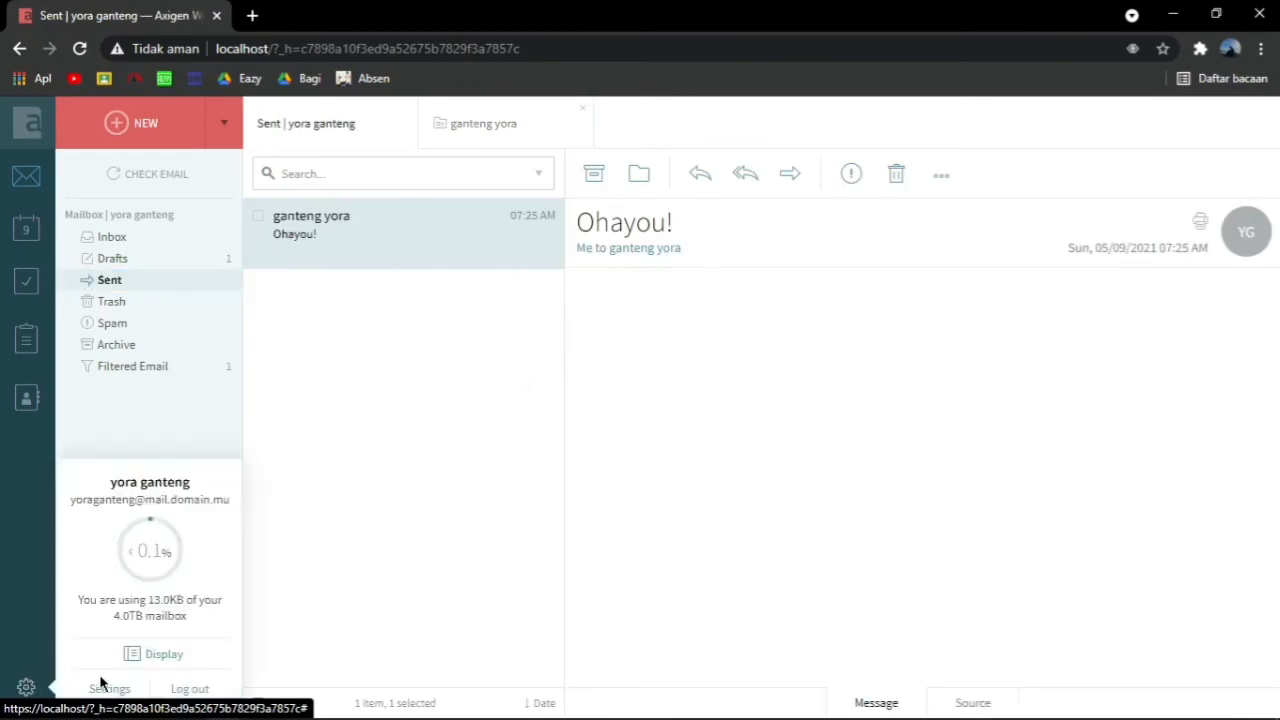
pyautogui.click(178, 690)
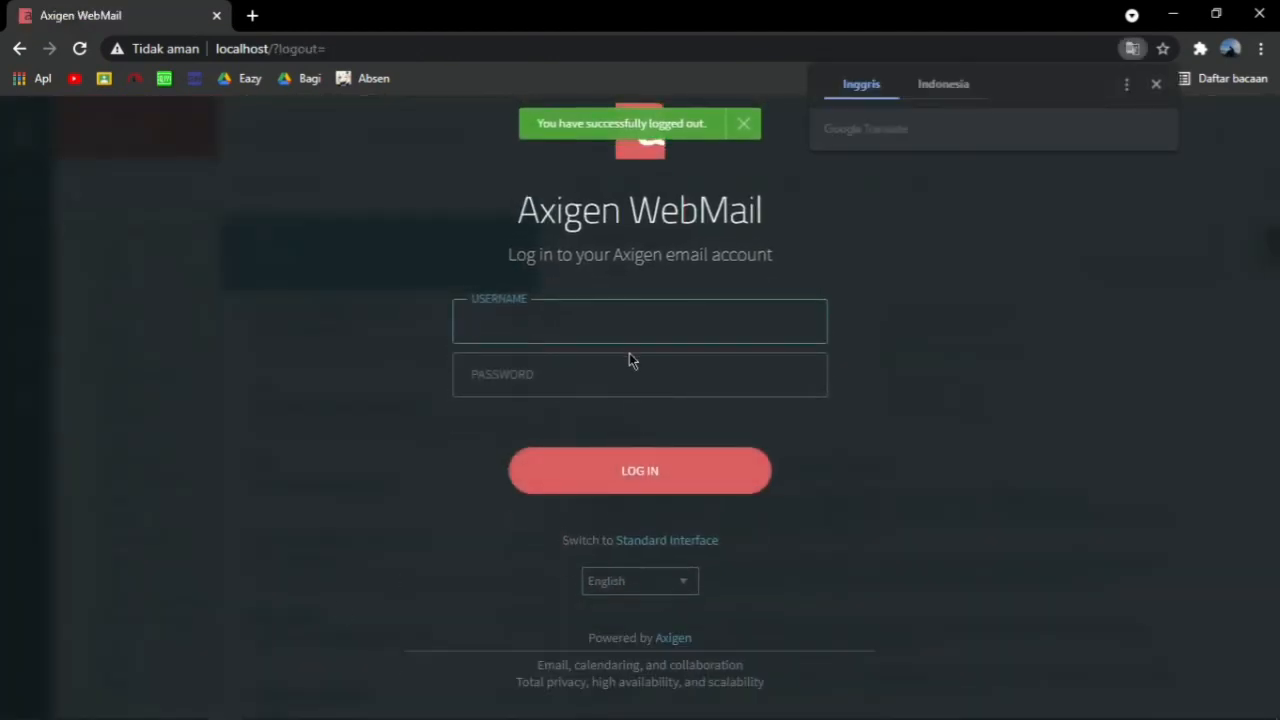
pyautogui.write('gany')
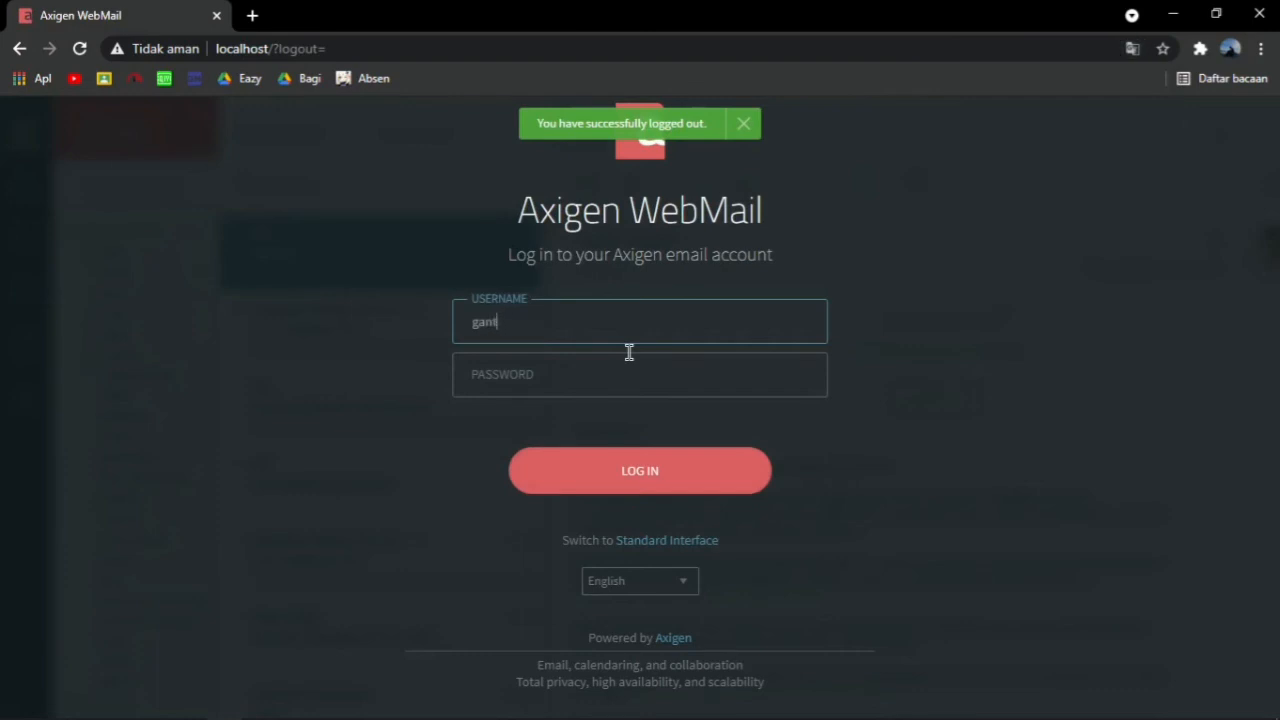
pyautogui.write('engyora')
pyautogui.click(635, 381)
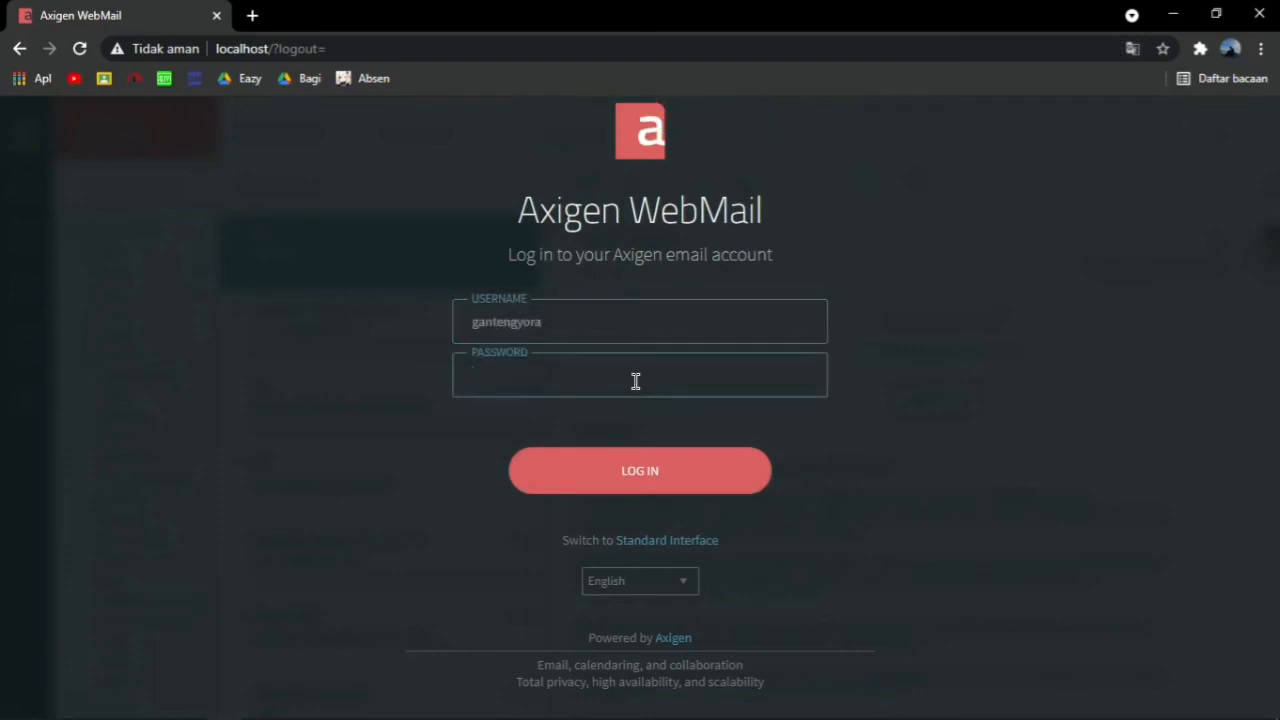
pyautogui.click(640, 472)
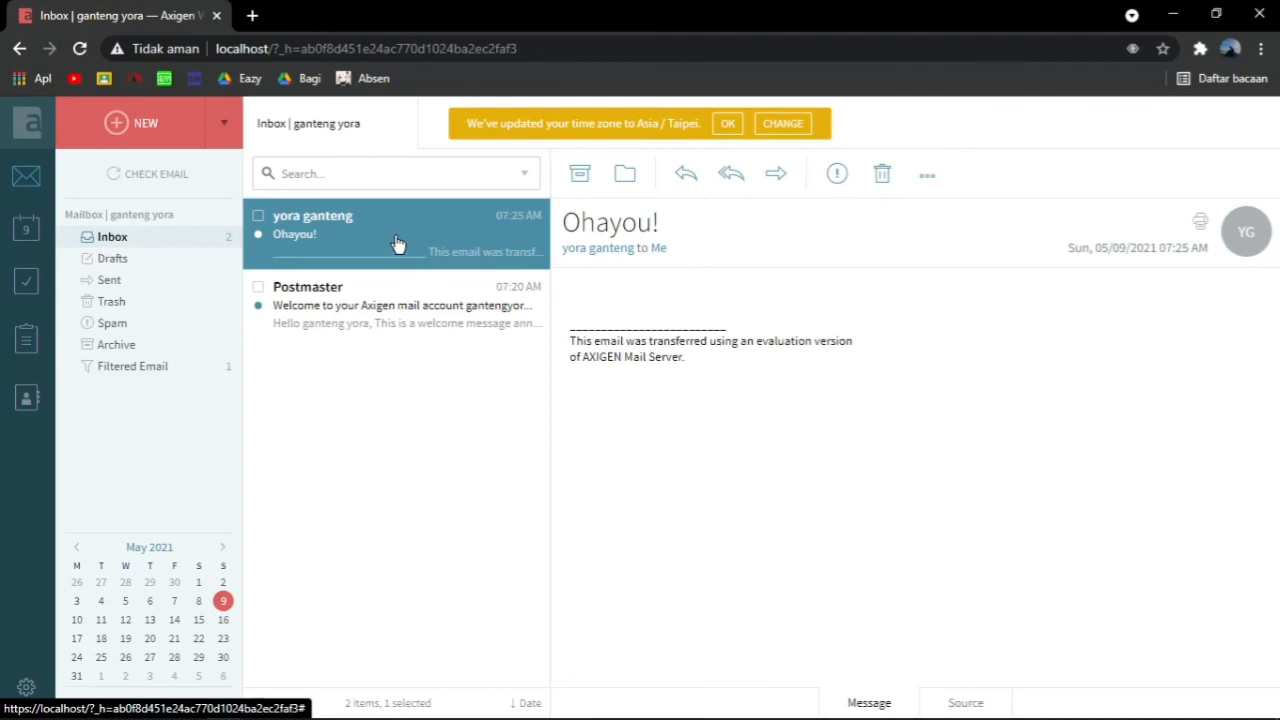
# Open the received Ohayou! message on its own
pyautogui.click(634, 246)
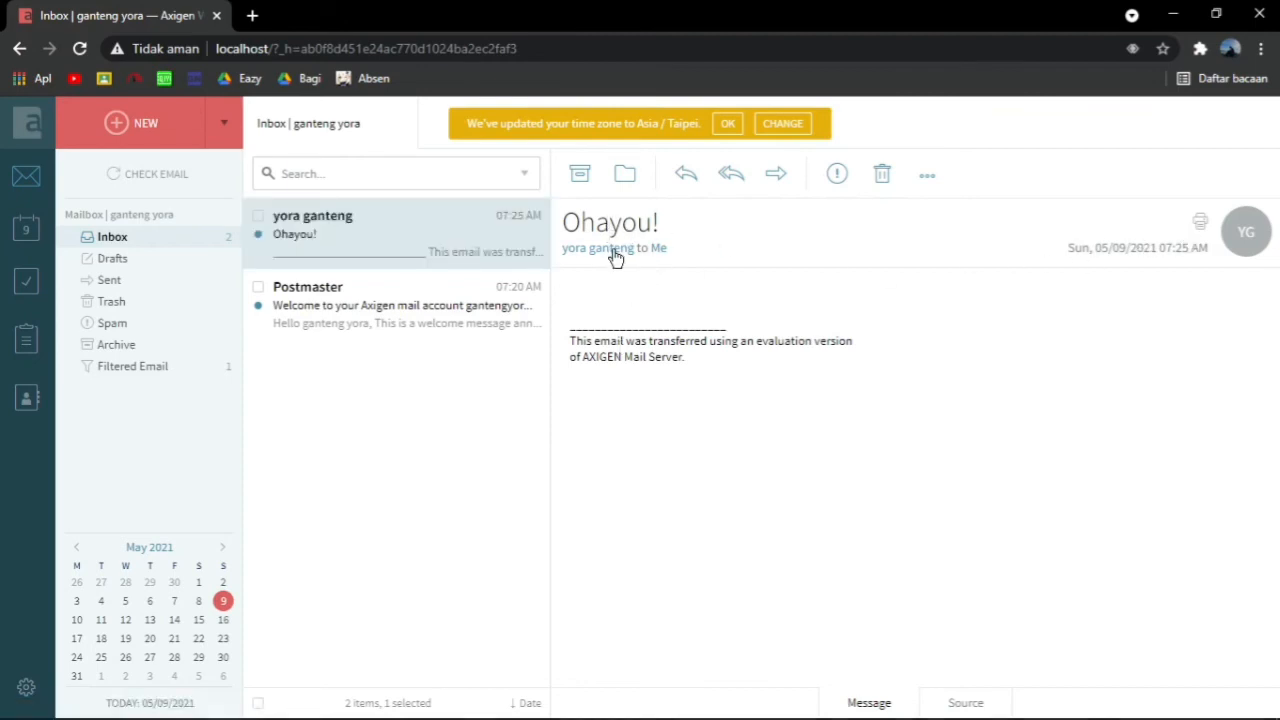
pyautogui.click(340, 228)
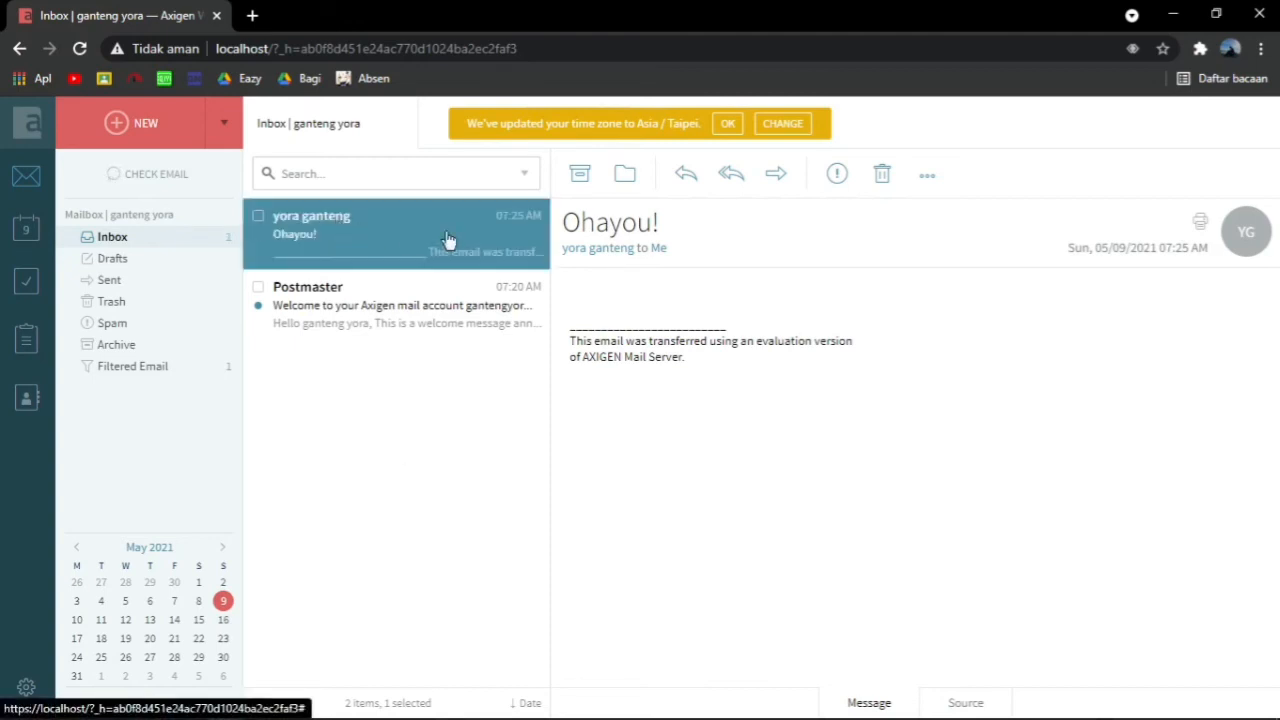
pyautogui.doubleClick(357, 233)
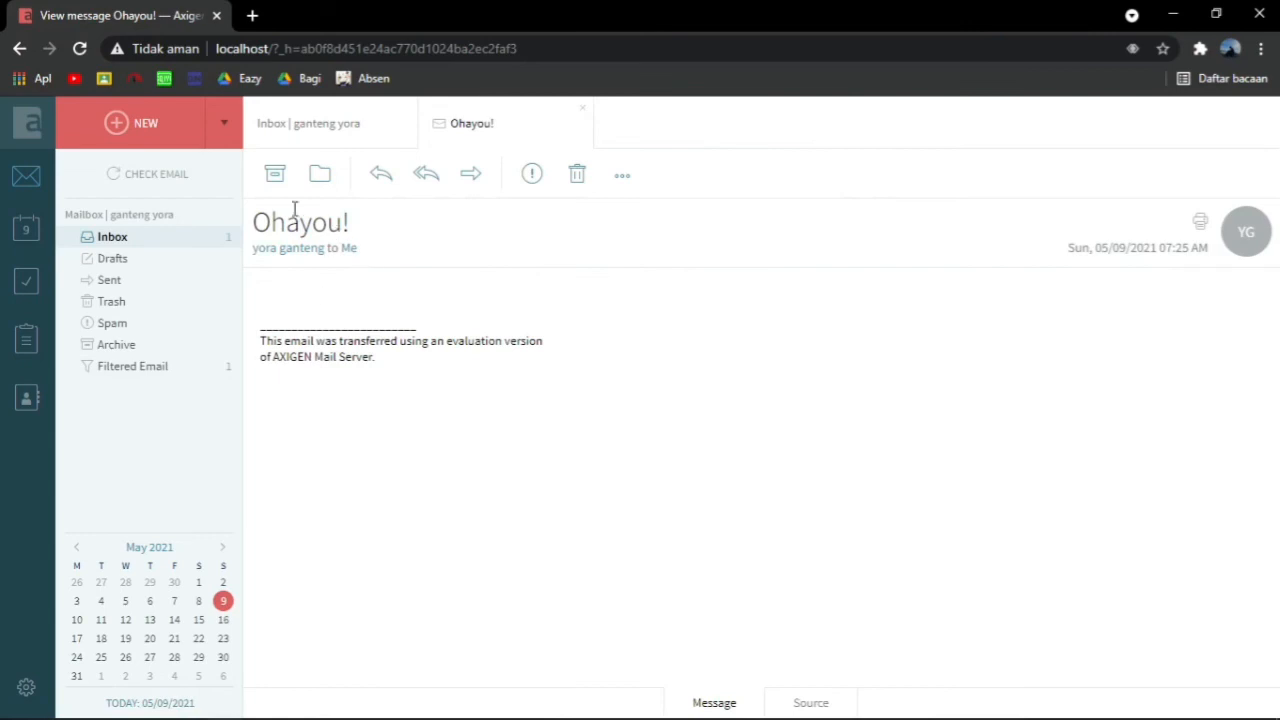
# Reply with 'Ohayou too!', send it, and check Sent
pyautogui.click(392, 175)
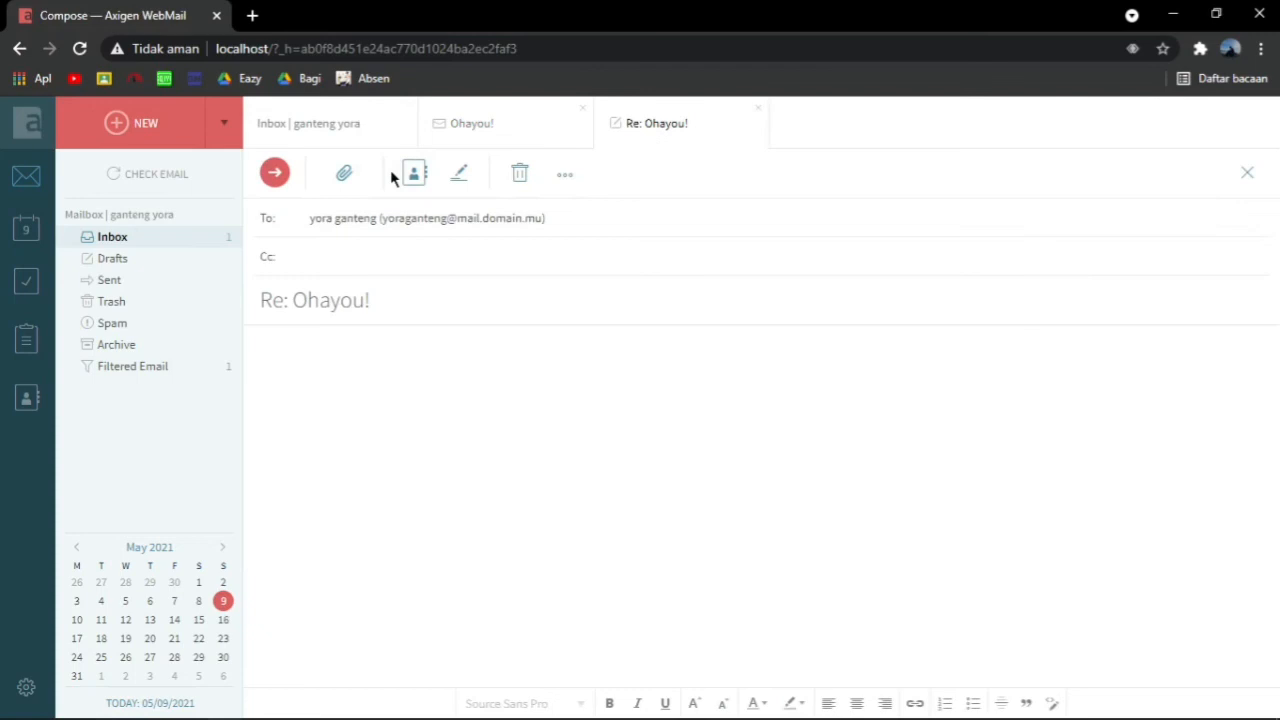
pyautogui.click(368, 354)
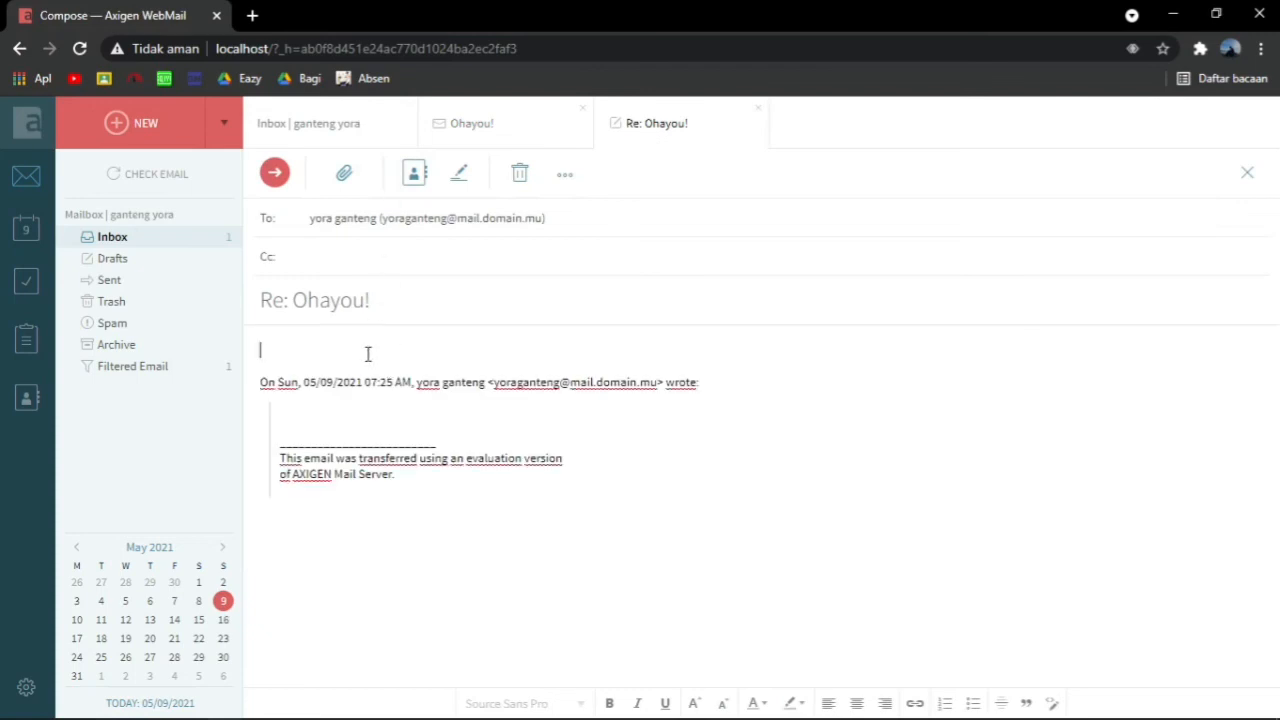
pyautogui.write('Oh')
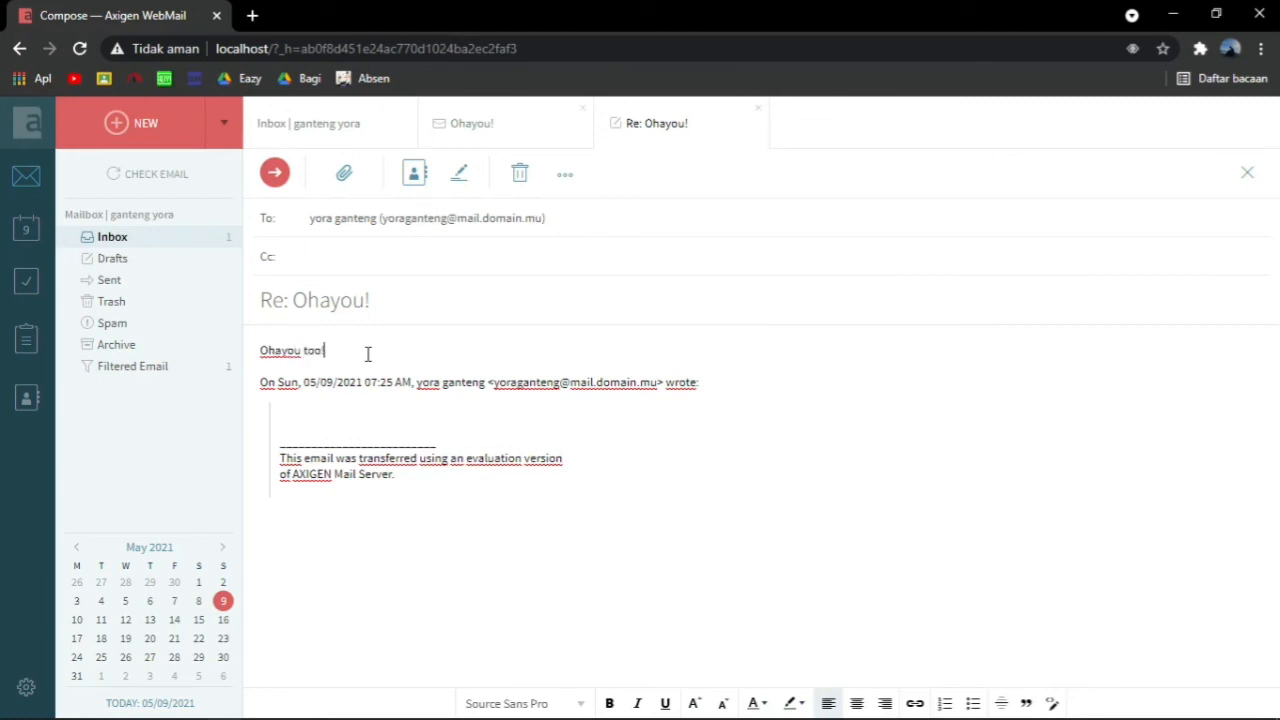
pyautogui.write('ayou too!')
pyautogui.press('Return')
pyautogui.press('BackSpace')
pyautogui.click(274, 172)
pyautogui.click(112, 283)
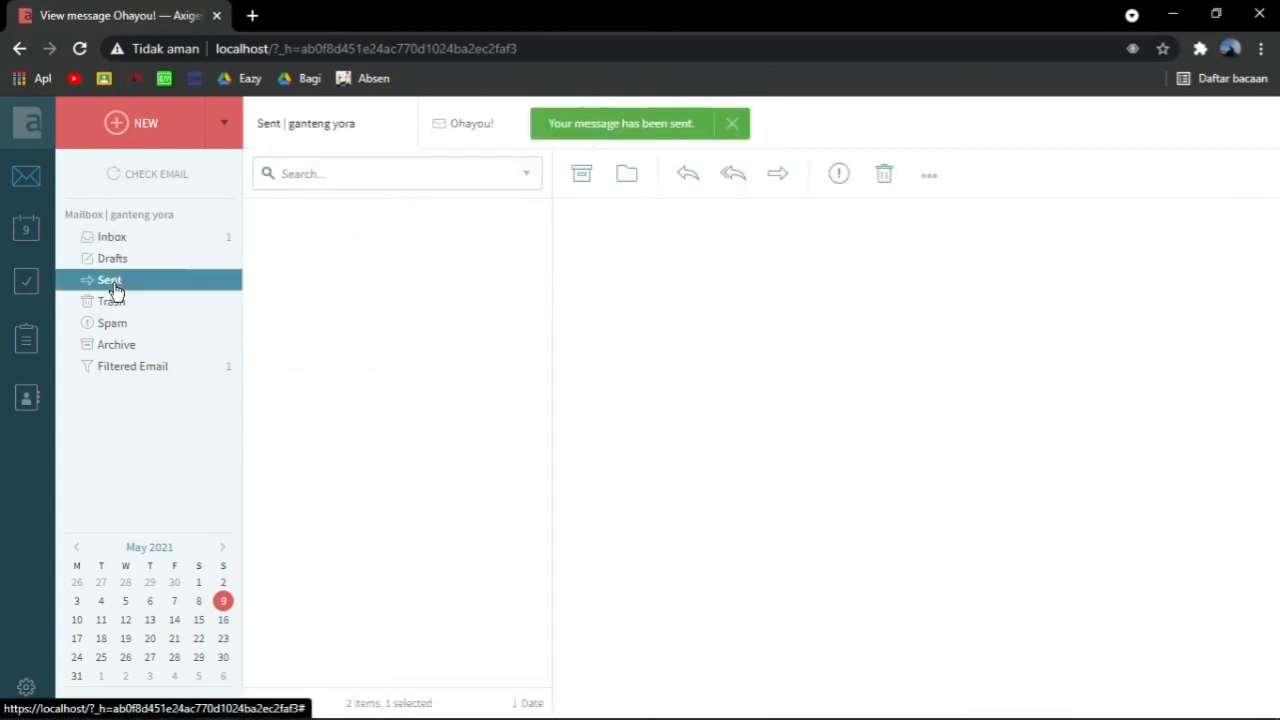
# Check the sent reply, then log out of the second account
pyautogui.click(474, 238)
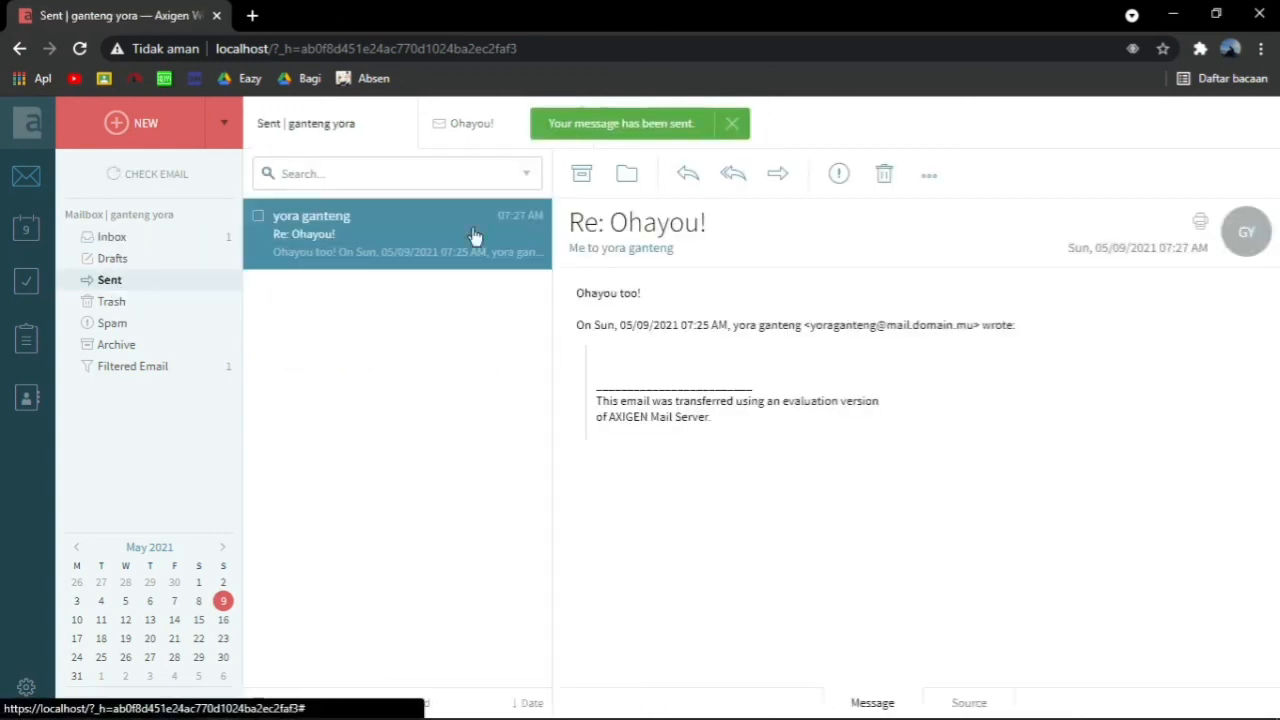
pyautogui.click(26, 687)
pyautogui.click(198, 688)
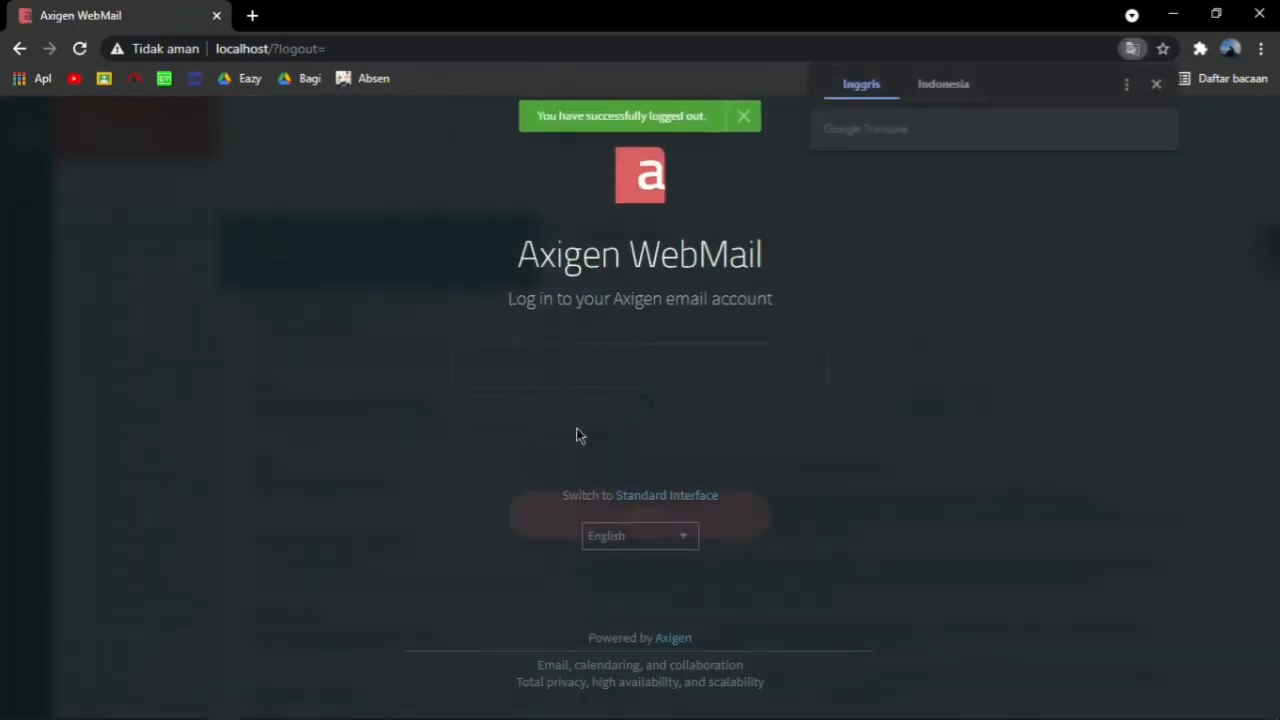
# Sign in as the first account and open the Re: Ohayou! reply
pyautogui.write('yora')
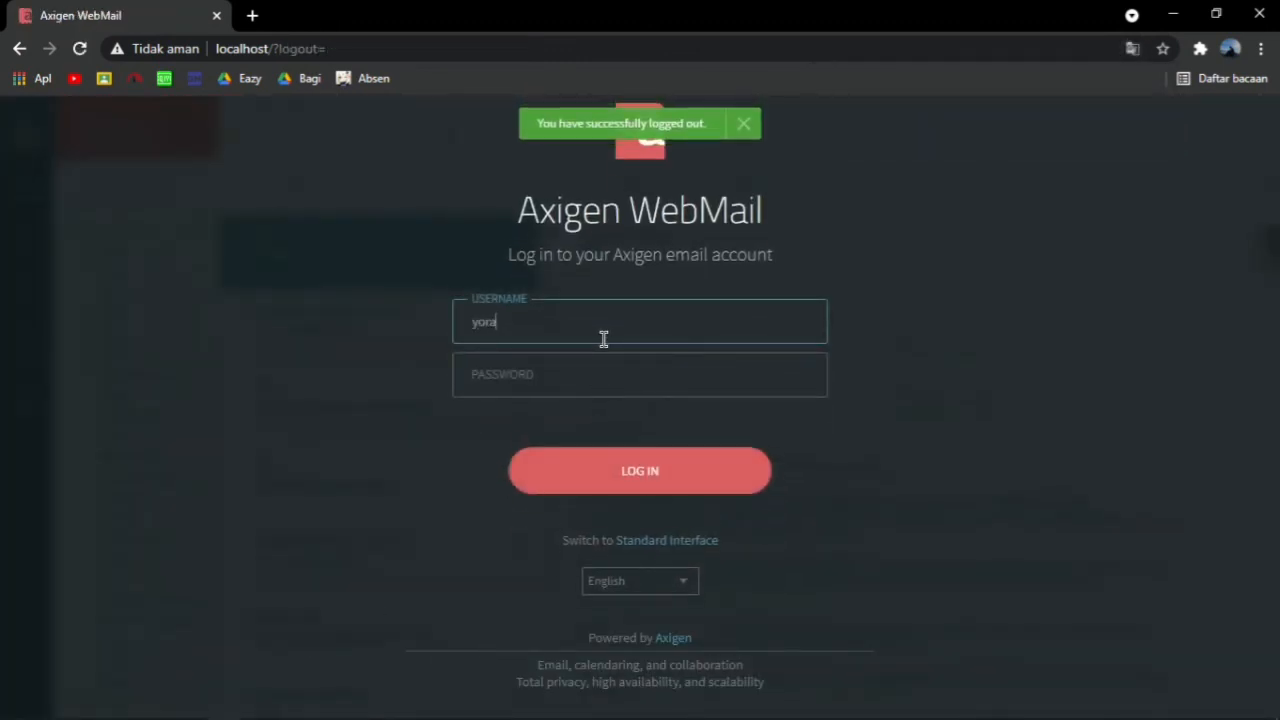
pyautogui.write('ganteng')
pyautogui.click(607, 361)
pyautogui.write('••••')
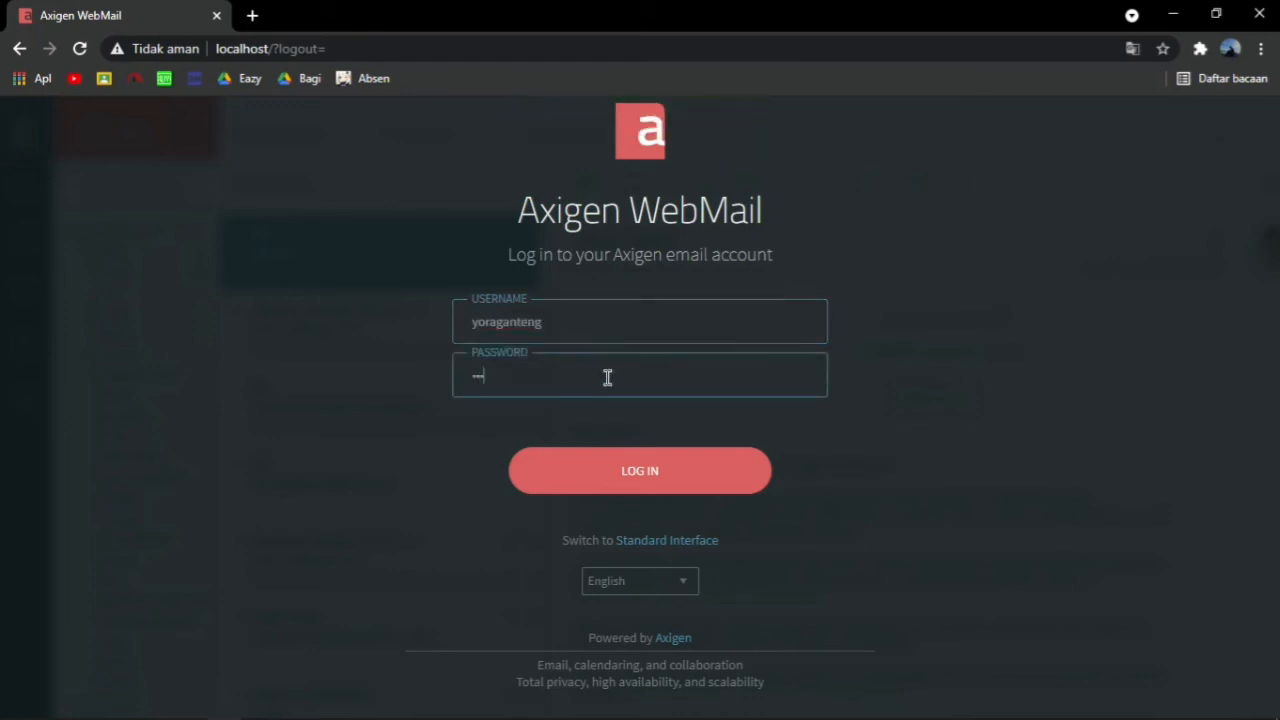
pyautogui.click(640, 474)
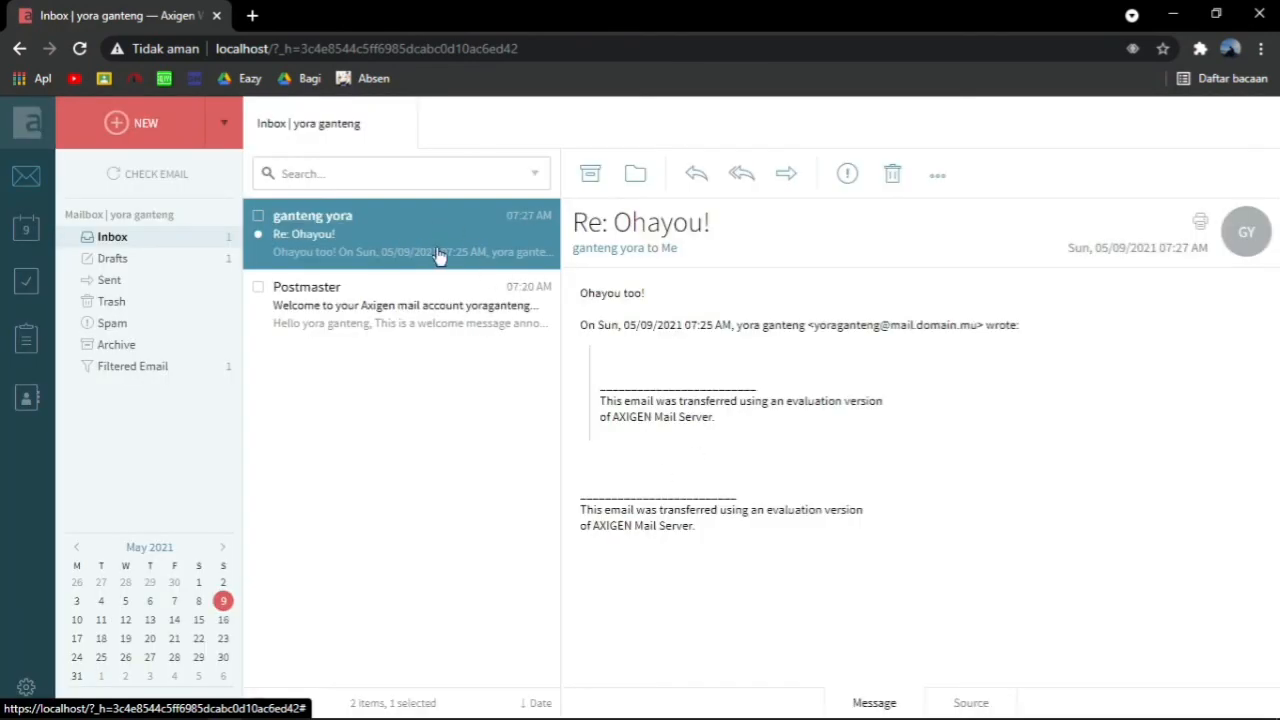
pyautogui.doubleClick(402, 240)
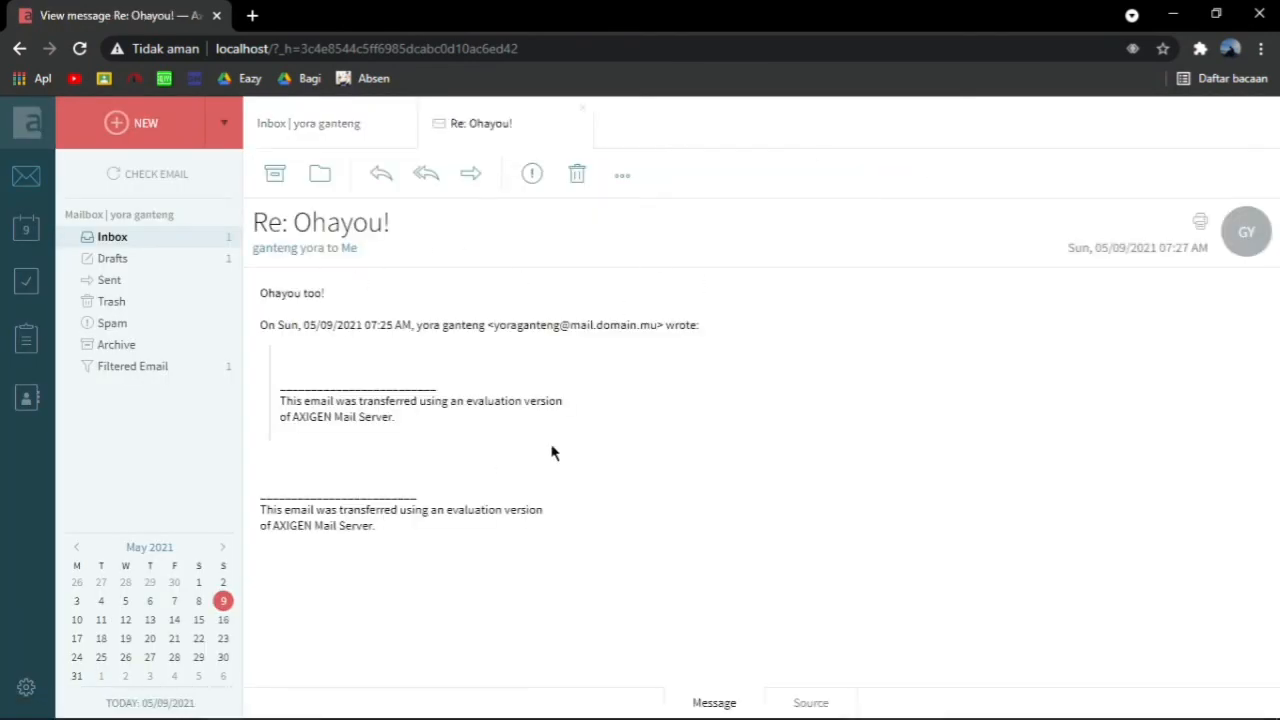